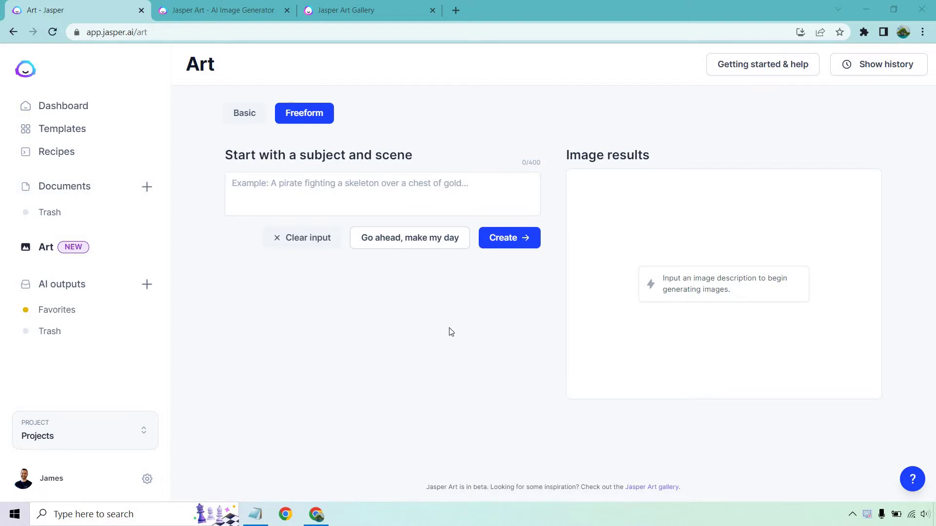
- Browse the featured creations carousel on the AI Image Generator page, advancing it six cards
left_click(390, 5)
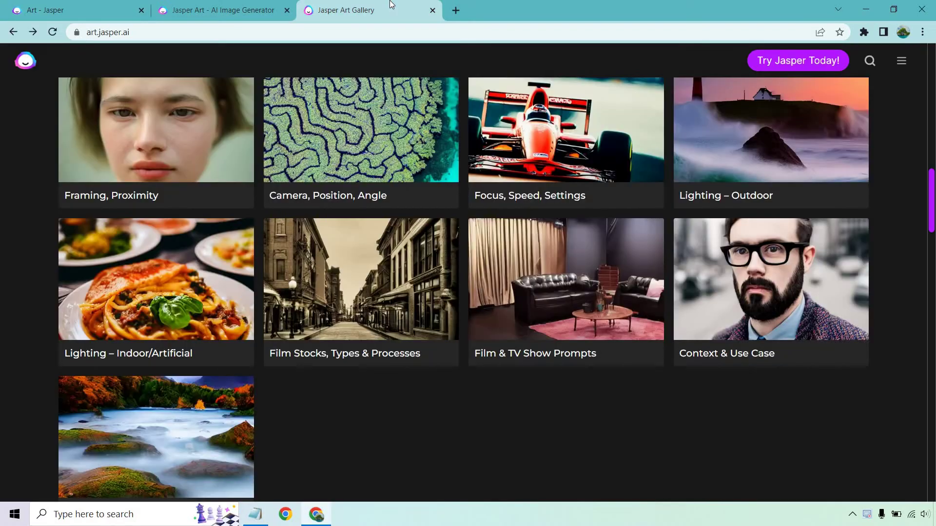
left_click(229, 9)
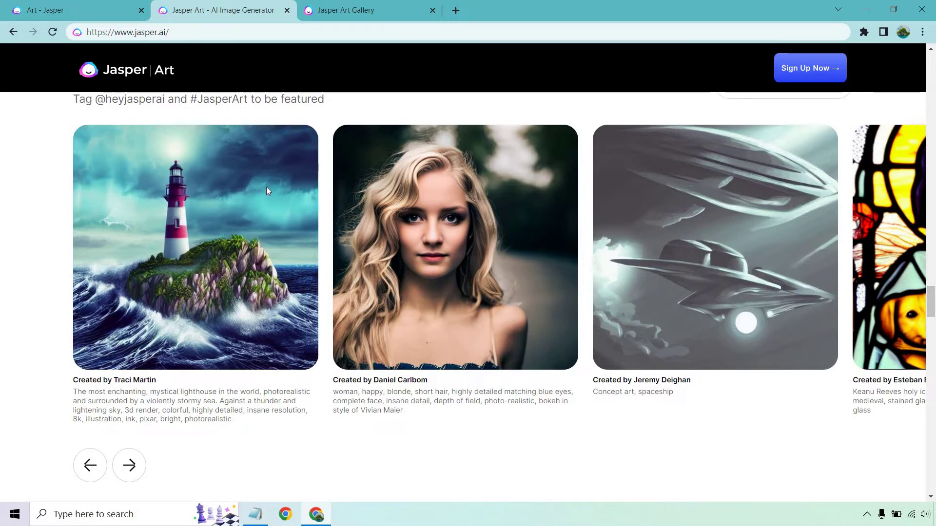
left_click(130, 467)
left_click(130, 467)
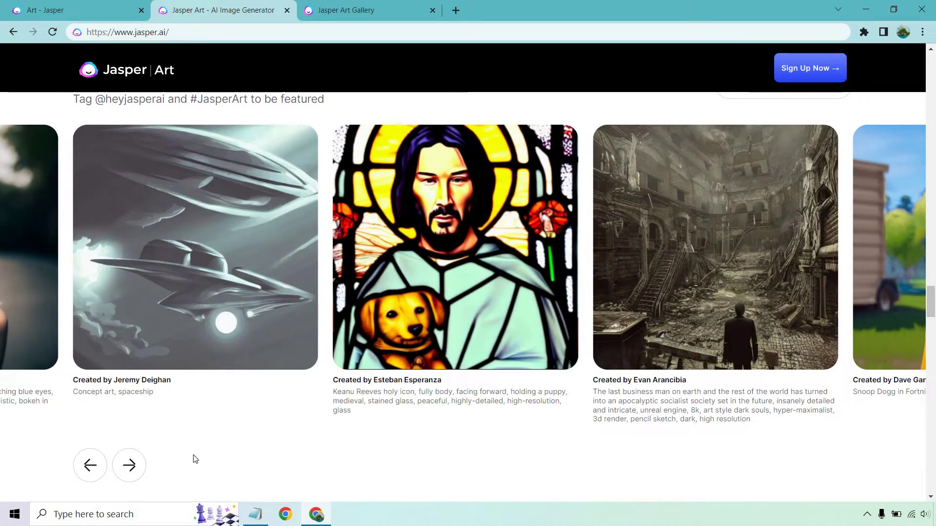
left_click(130, 466)
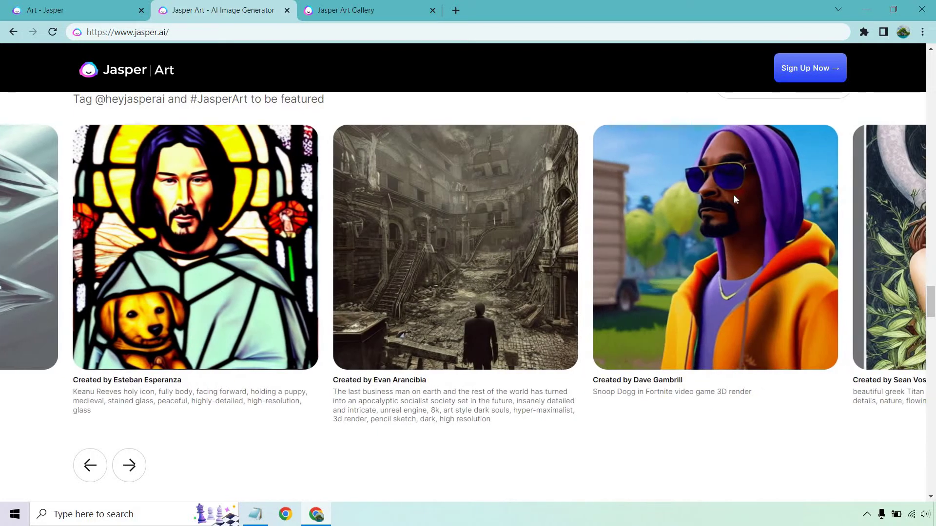
left_click(129, 467)
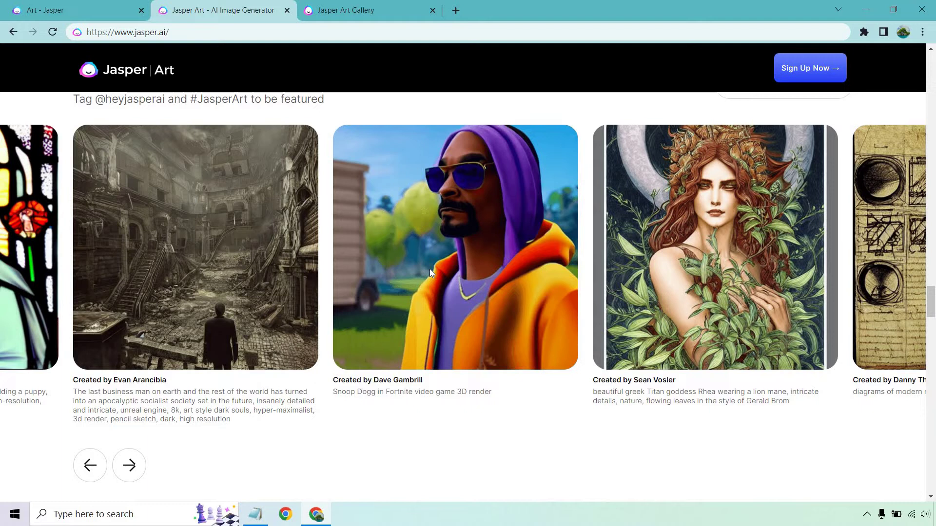
left_click(131, 469)
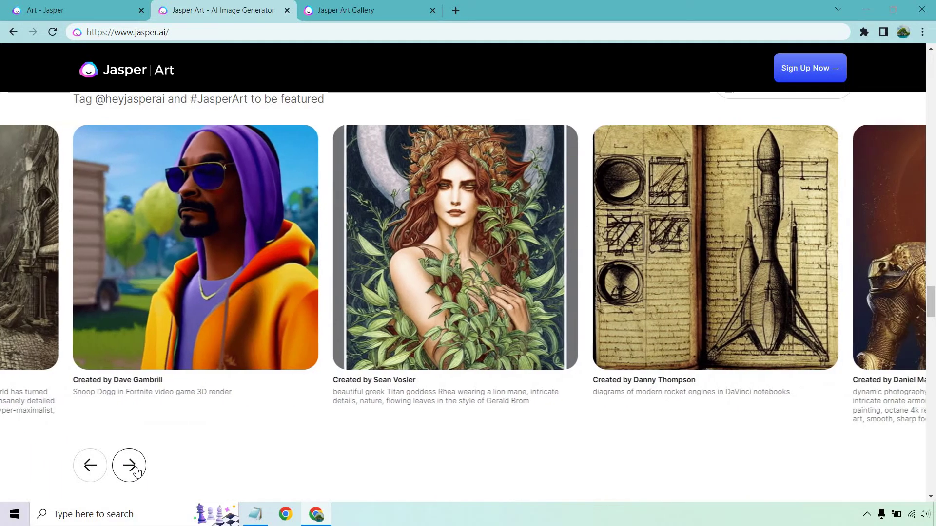
left_click(137, 471)
- Return to the Jasper Art Gallery and look over the General Vibes section
left_click(343, 11)
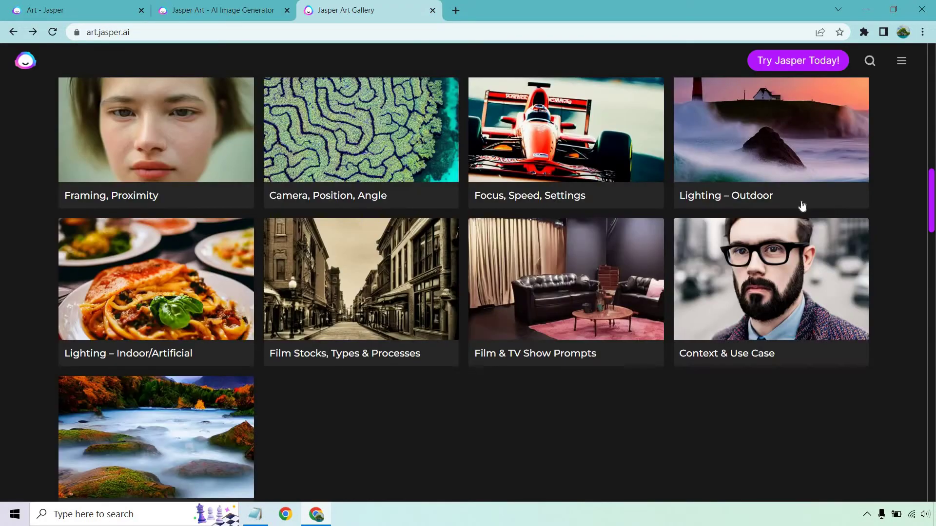
scroll(902, 198, "up", 6)
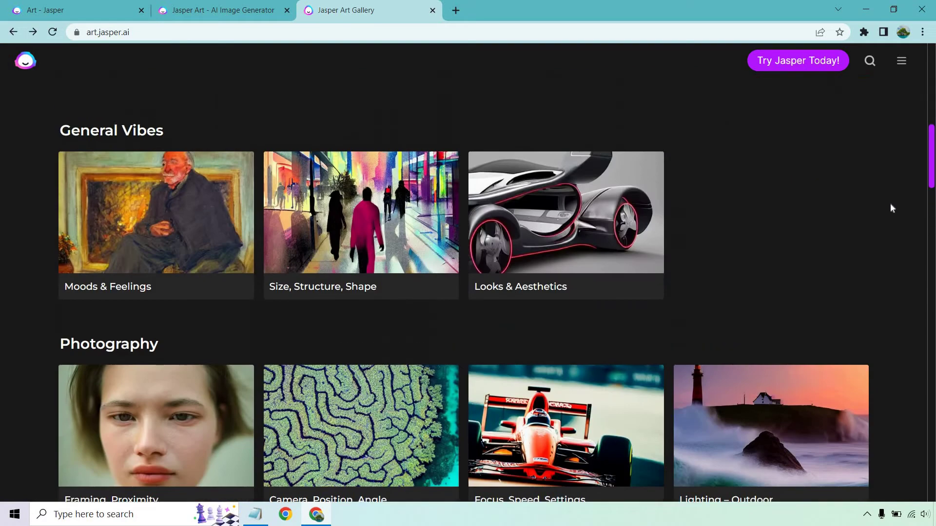
scroll(866, 219, "up", 2)
scroll(865, 220, "down", 2)
left_click_drag(166, 133, 55, 127)
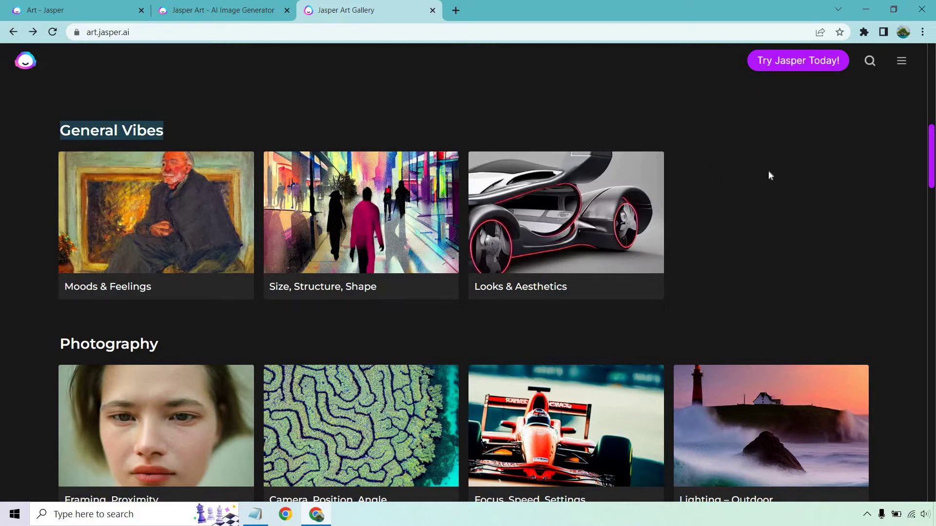
left_click(800, 180)
- Open the Monochrome Style examples under Illustrations, then bring the Art - Jasper generator back up
scroll(820, 174, "down", 1)
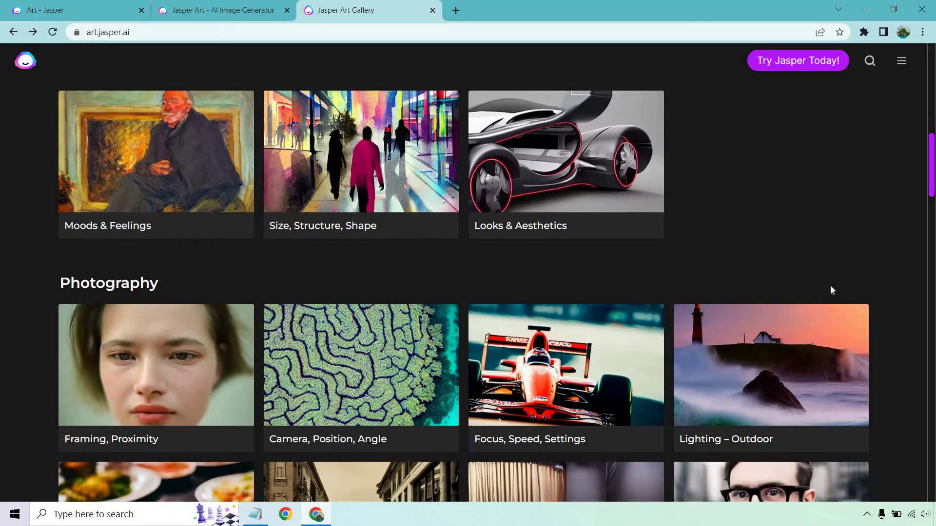
scroll(786, 135, "down", 2)
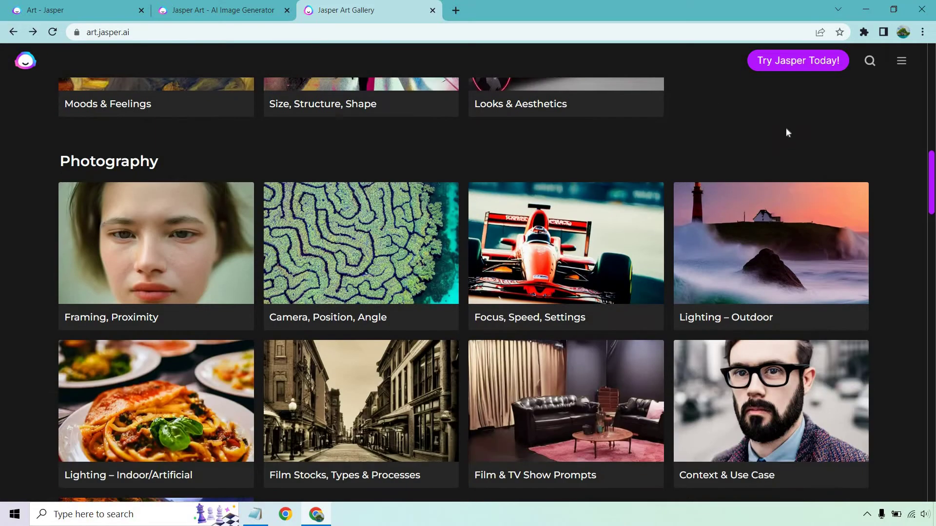
scroll(788, 133, "down", 3)
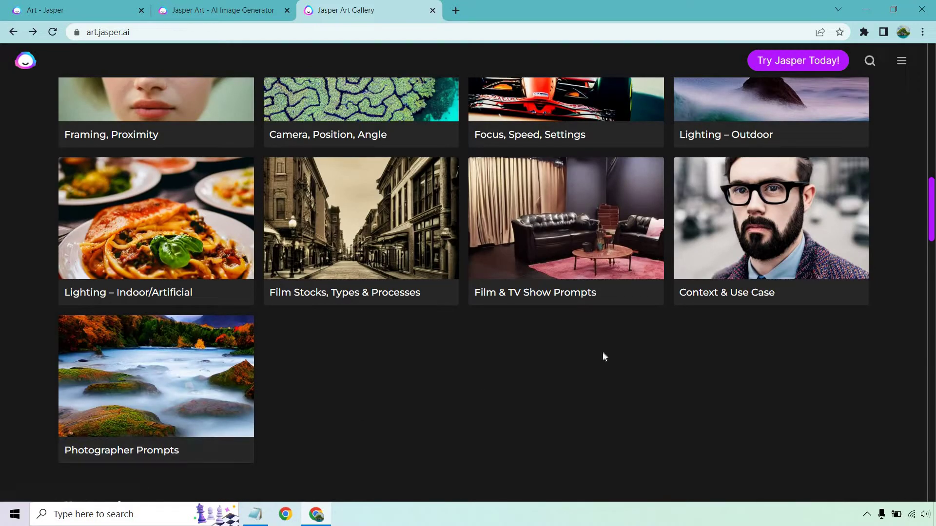
scroll(602, 356, "down", 6)
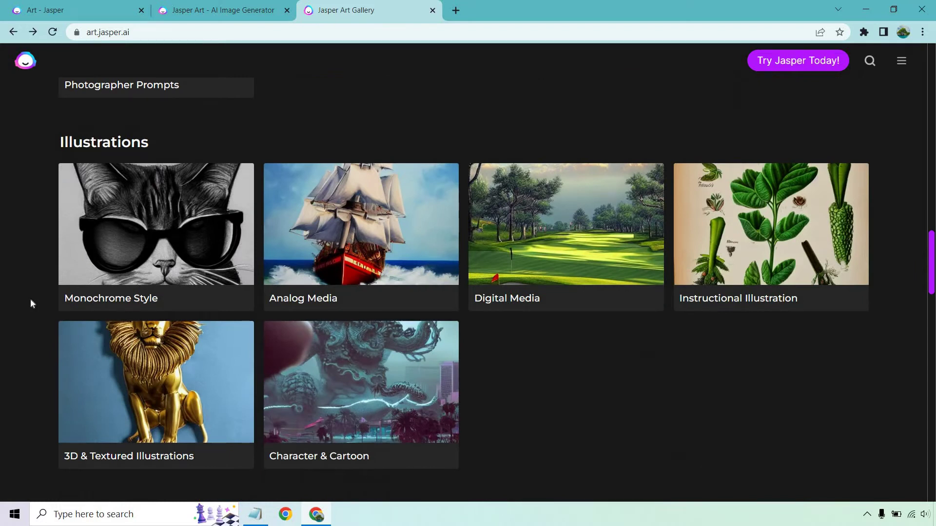
left_click(142, 210)
scroll(871, 196, "down", 5)
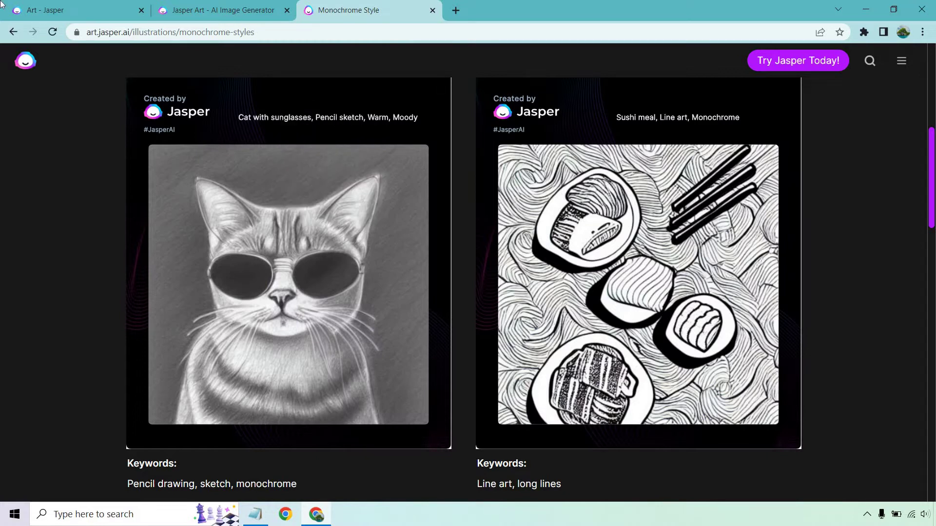
left_click_drag(71, 9, 382, 4)
- Write the prompt 'astronaut racoon, pencil sketch, warm, moody', checking the Monochrome Style examples
left_click(273, 180)
type("pencil sket")
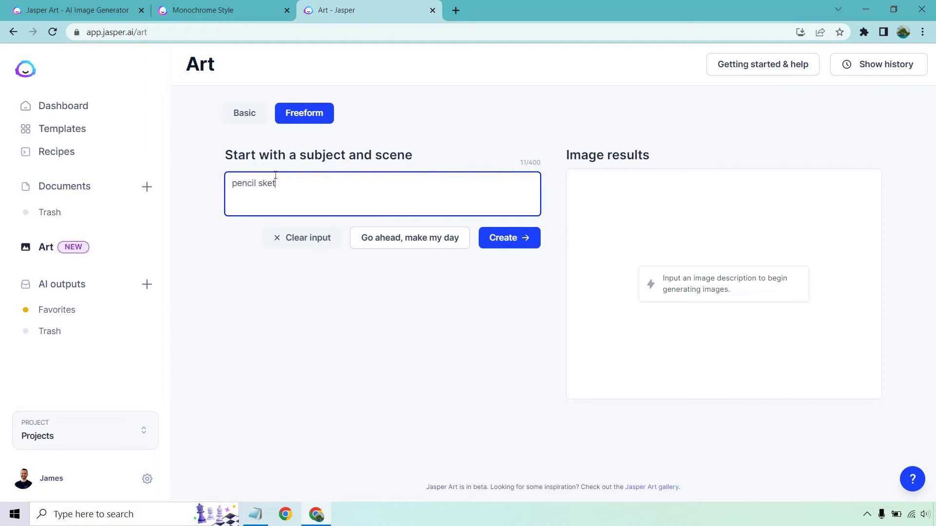
type("ch, warm, moody")
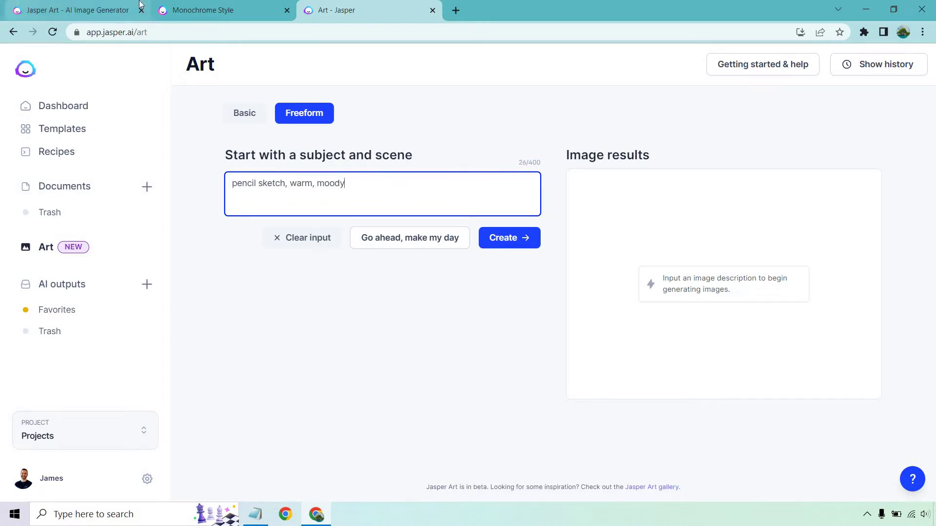
left_click(204, 4)
left_click(344, 5)
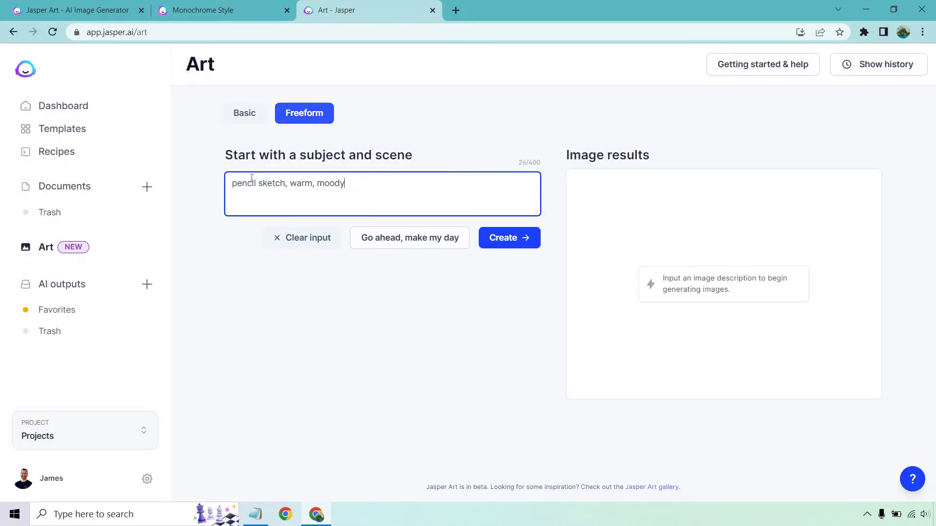
left_click(233, 183)
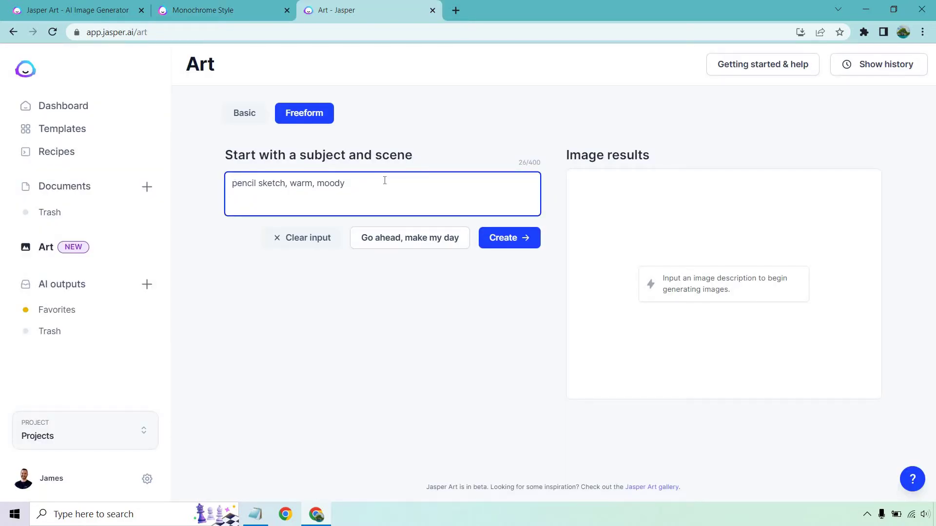
type("astronaut racoon,")
left_click(458, 113)
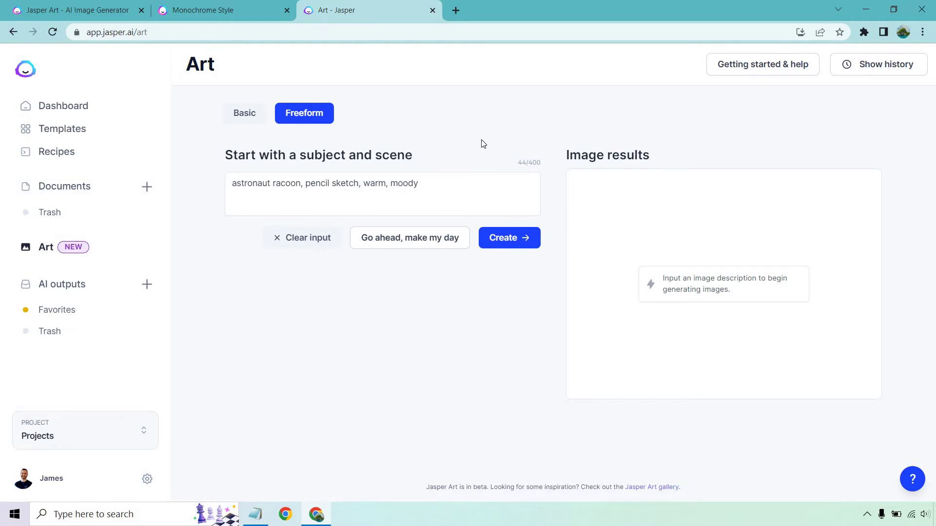
- Generate four astronaut raccoon pencil-sketch images and enlarge the first one for a closer look
left_click(514, 237)
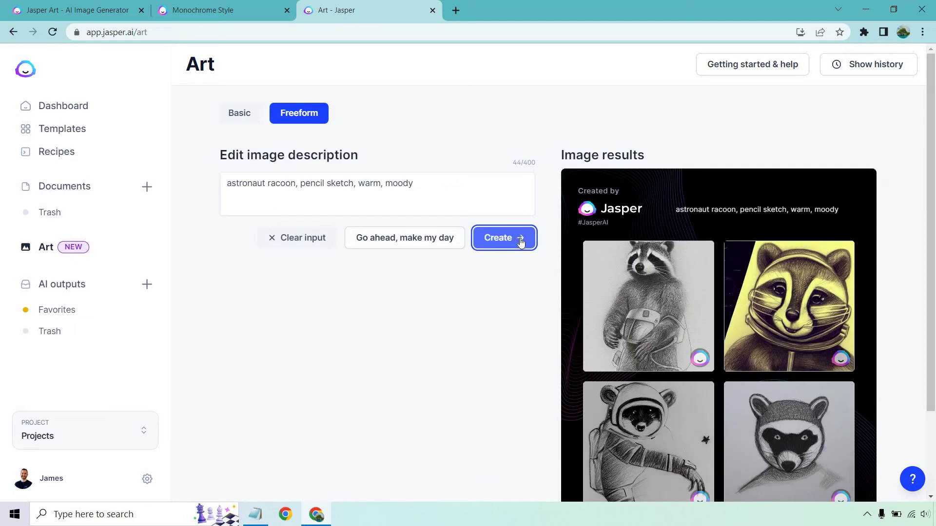
scroll(780, 185, "down", 1)
mouse_move(647, 273)
left_click(647, 273)
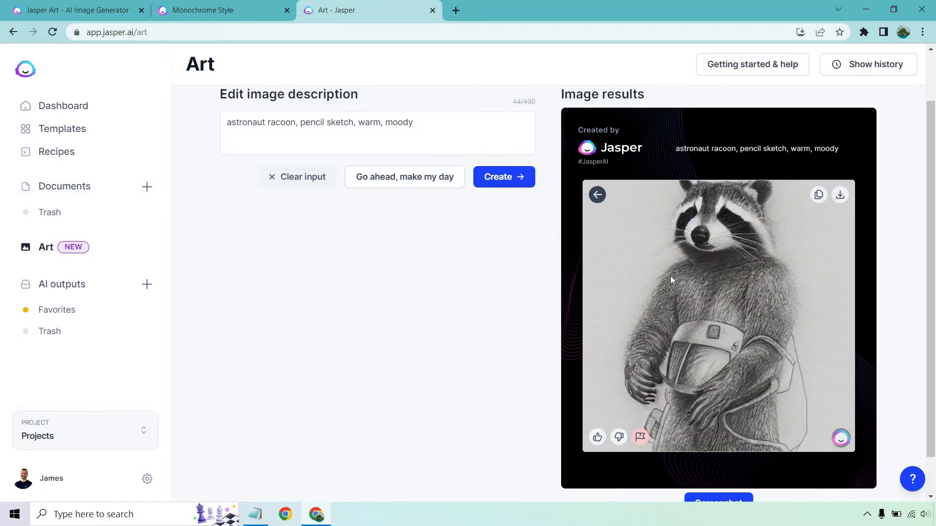
left_click(598, 196)
mouse_move(831, 222)
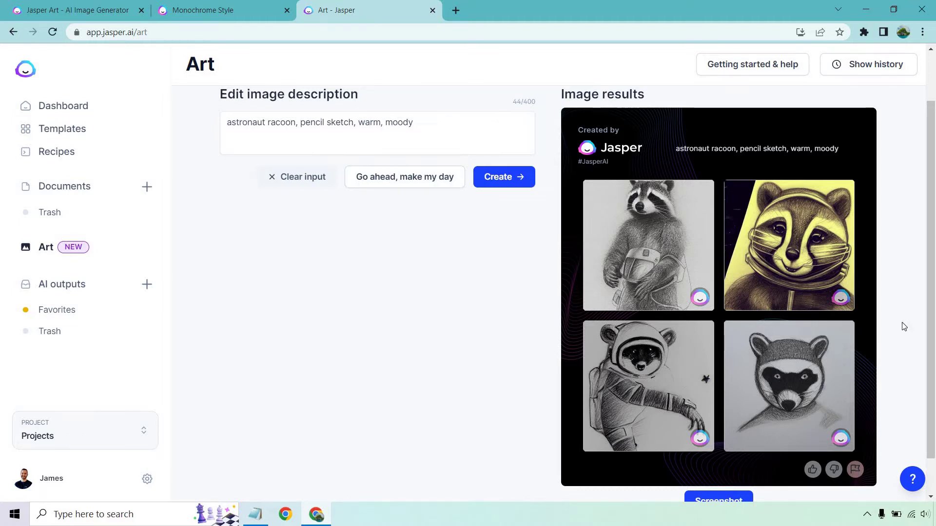
- Scroll back over the Monochrome Style examples
left_click(222, 10)
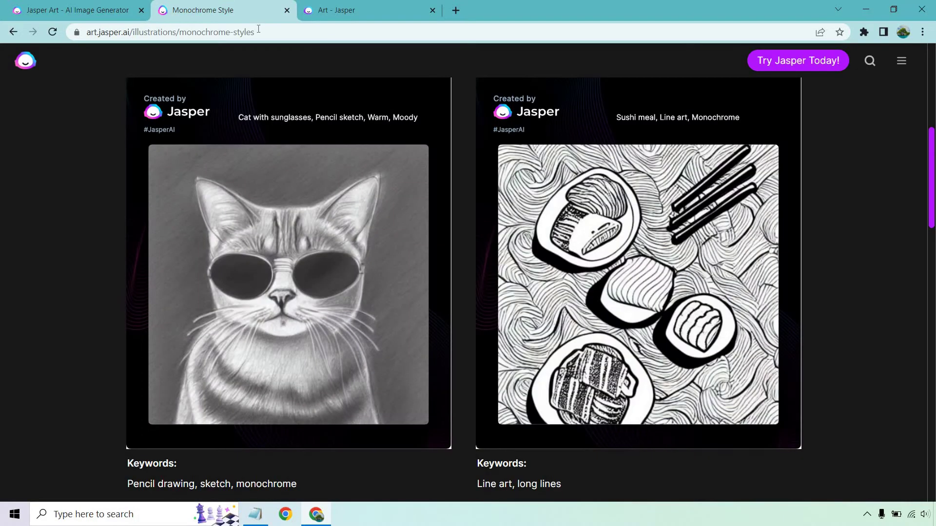
scroll(780, 222, "down", 5)
scroll(536, 195, "up", 4)
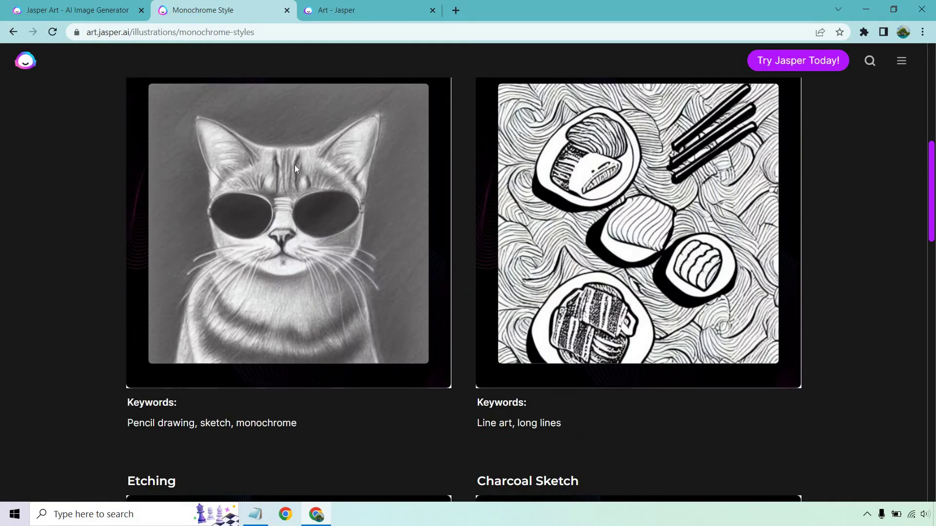
scroll(321, 190, "down", 7)
scroll(340, 217, "up", 3)
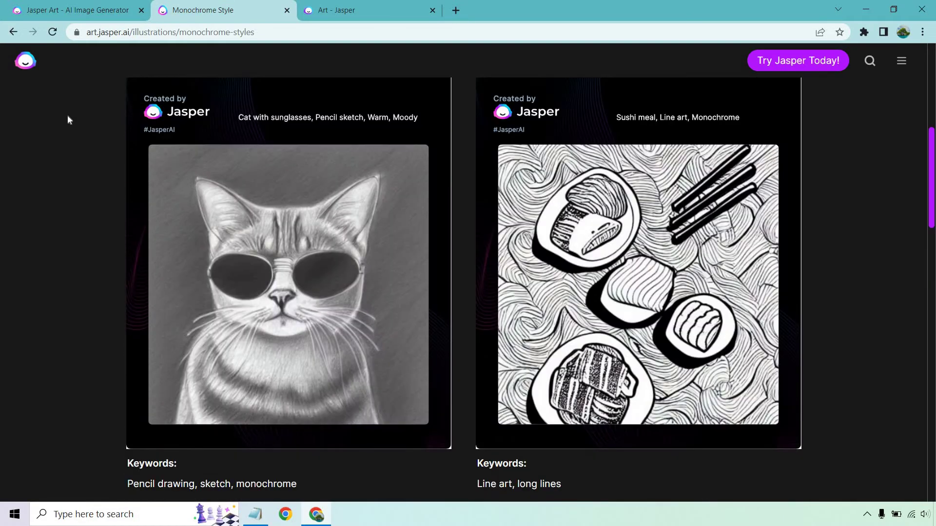
- Open the Analog Media examples from the gallery overview and scroll through them
left_click(13, 32)
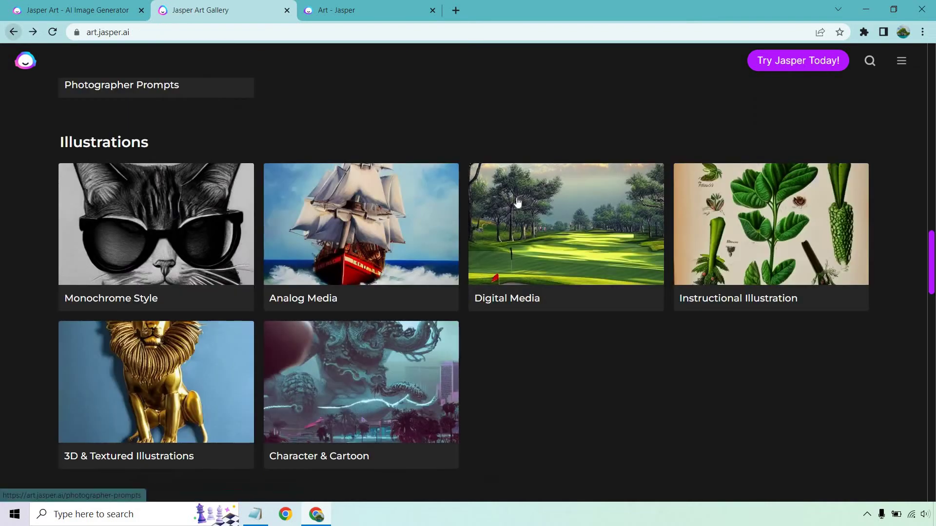
left_click(354, 201)
scroll(352, 197, "down", 15)
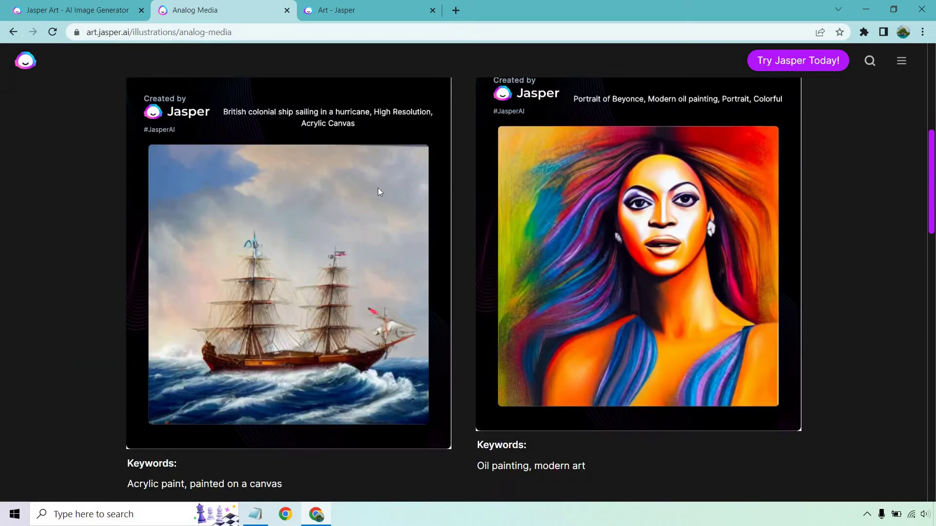
scroll(600, 189, "down", 3)
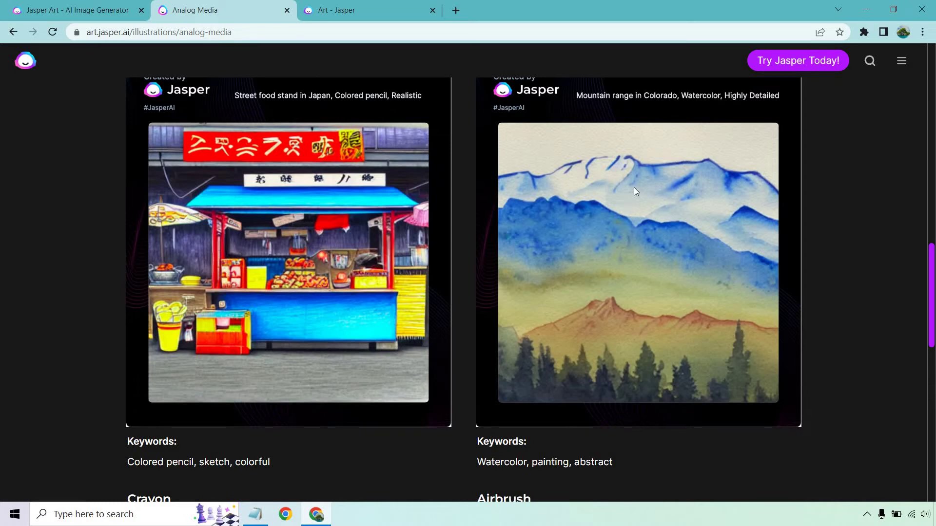
scroll(636, 198, "down", 10)
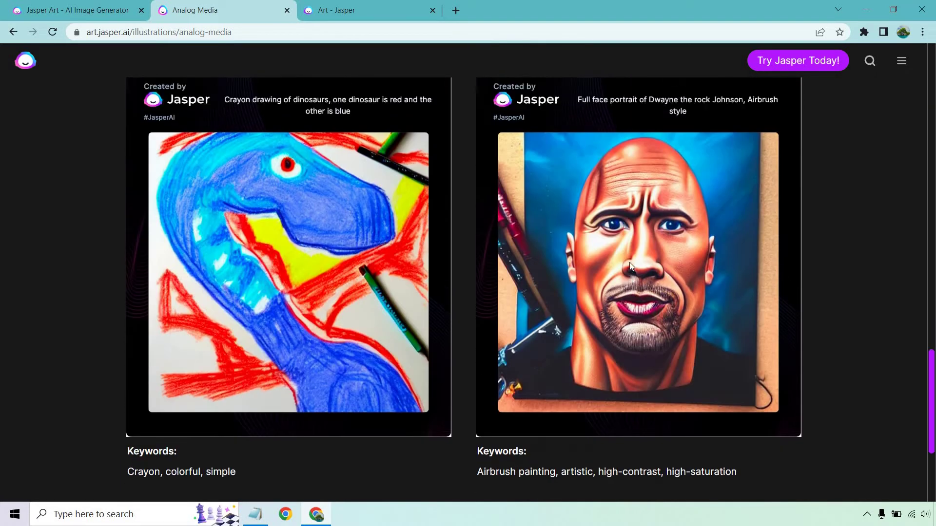
scroll(625, 263, "up", 2)
scroll(609, 268, "up", 1)
scroll(590, 244, "down", 5)
scroll(585, 236, "up", 3)
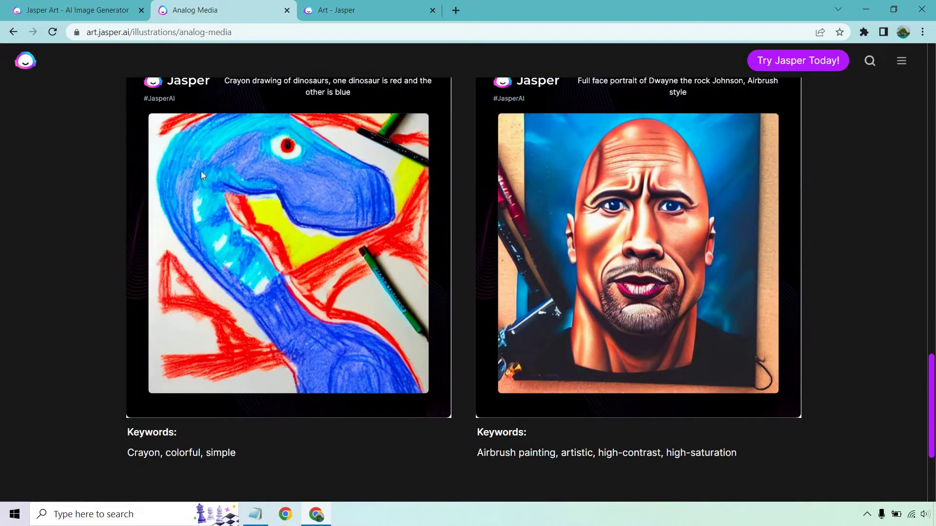
scroll(307, 211, "up", 1)
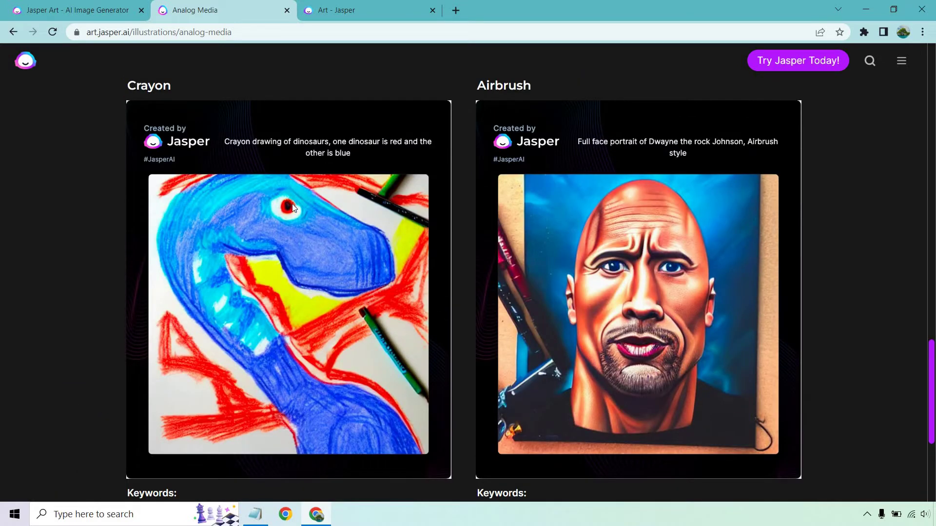
- Open the Character & Cartoon examples and scroll to the comic book superhero example
left_click(13, 33)
scroll(358, 207, "down", 4)
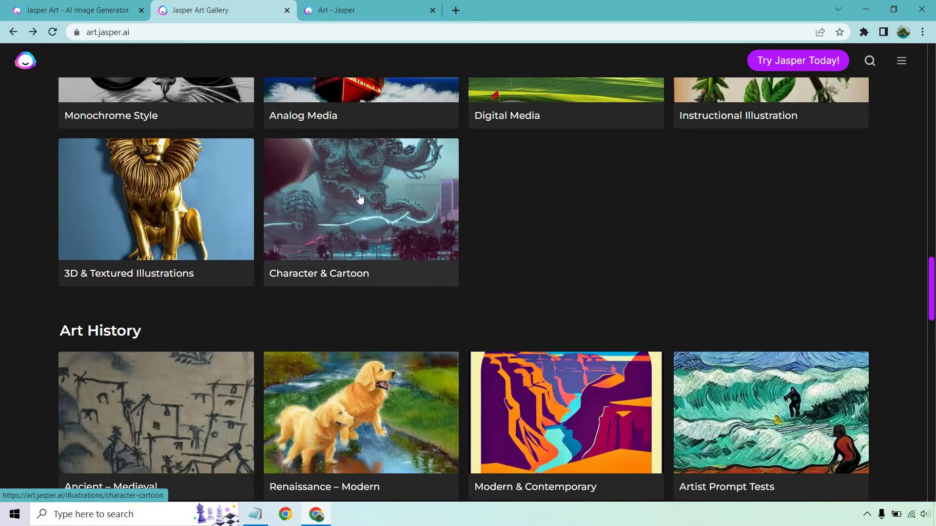
left_click(359, 202)
scroll(503, 231, "down", 5)
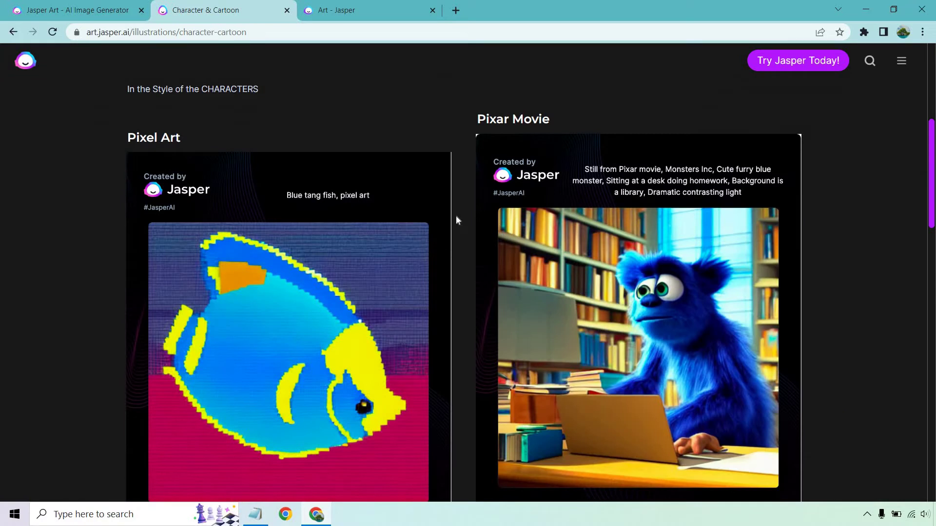
scroll(634, 178, "down", 9)
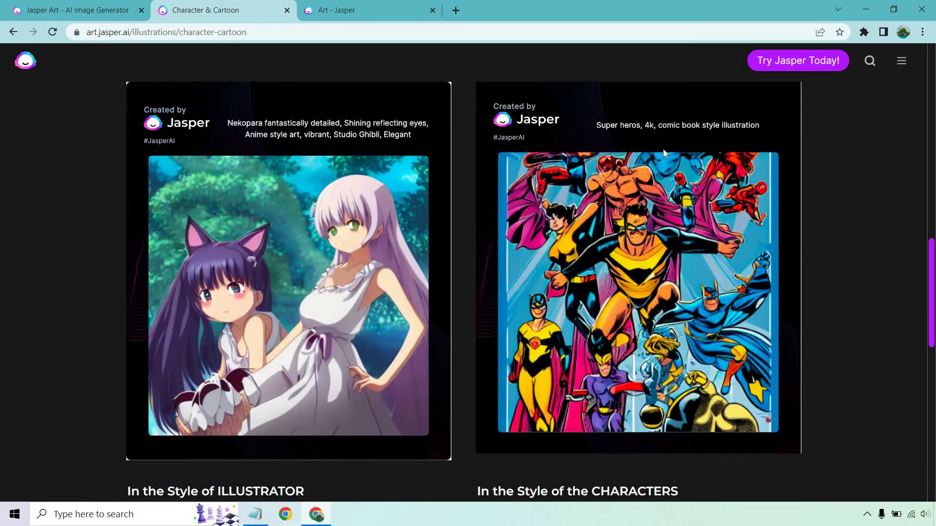
- Switch the image editor to Basic mode and check the Medium list, leaving it at None
left_click(337, 10)
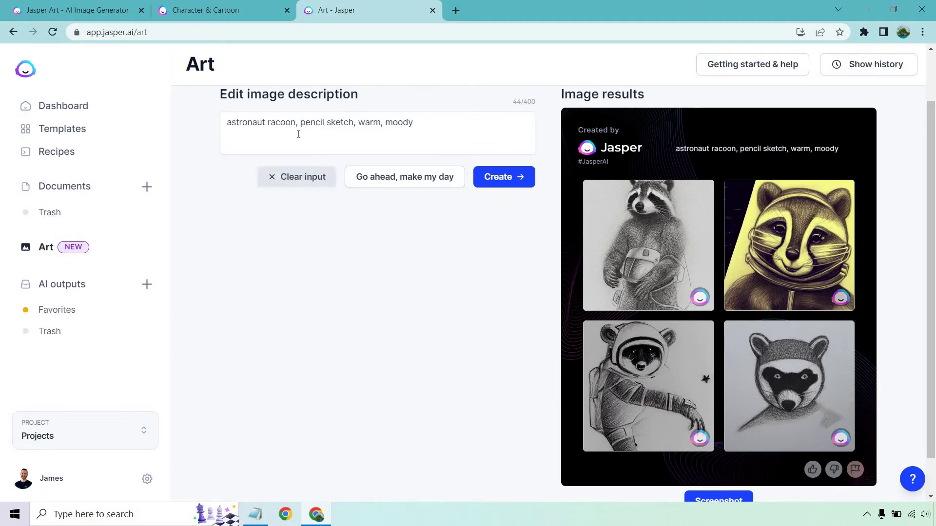
scroll(275, 137, "up", 1)
left_click(242, 117)
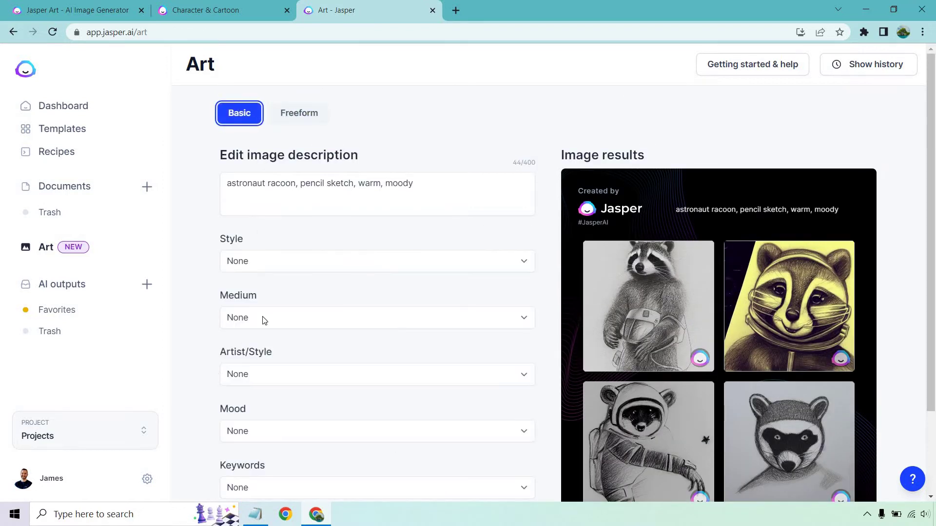
scroll(275, 272, "down", 1)
left_click(277, 272)
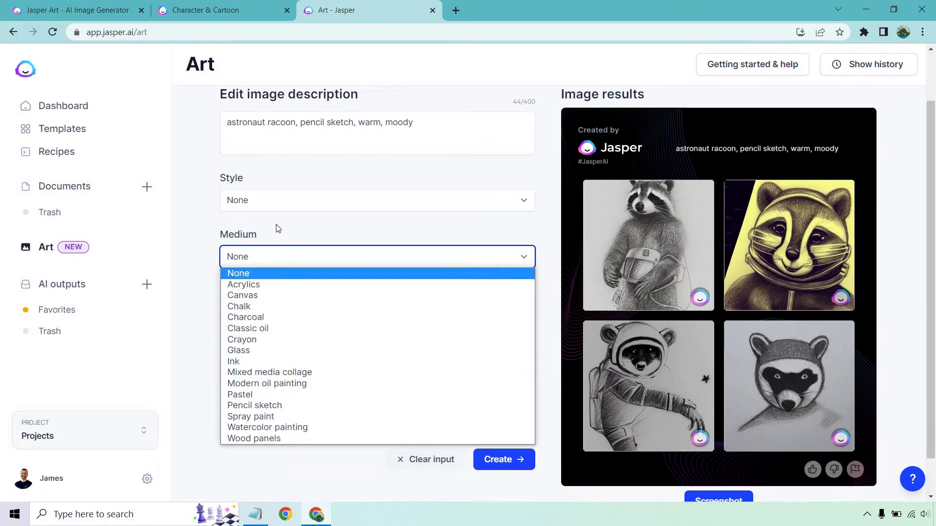
left_click(273, 272)
- Look through the Artist/Style, Medium, Mood and Style lists, leaving each at None
left_click(267, 313)
left_click(268, 257)
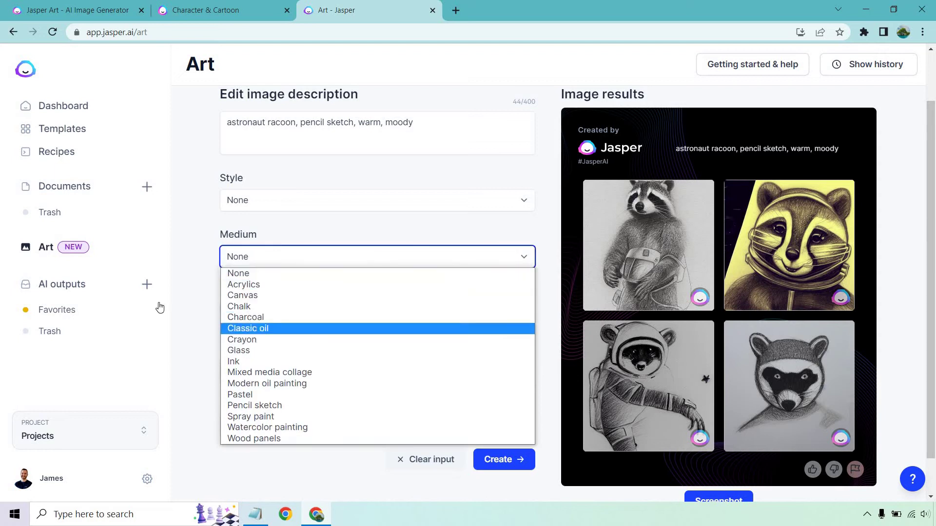
left_click(176, 307)
left_click(268, 368)
left_click(203, 324)
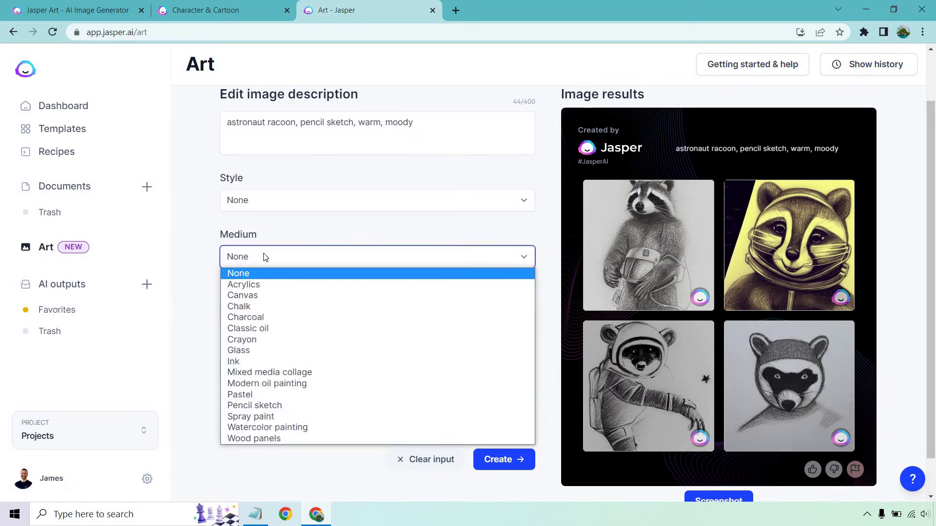
left_click(264, 200)
left_click(263, 201)
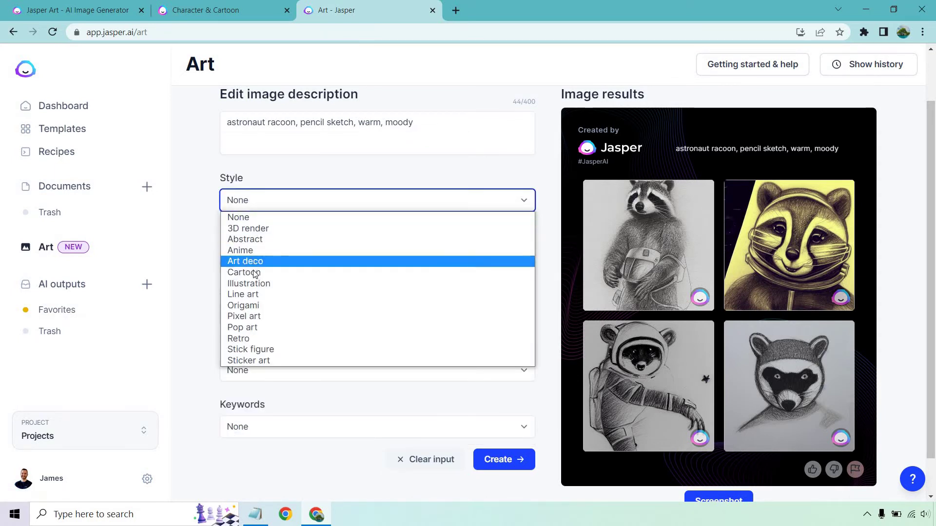
left_click(200, 229)
scroll(273, 160, "up", 2)
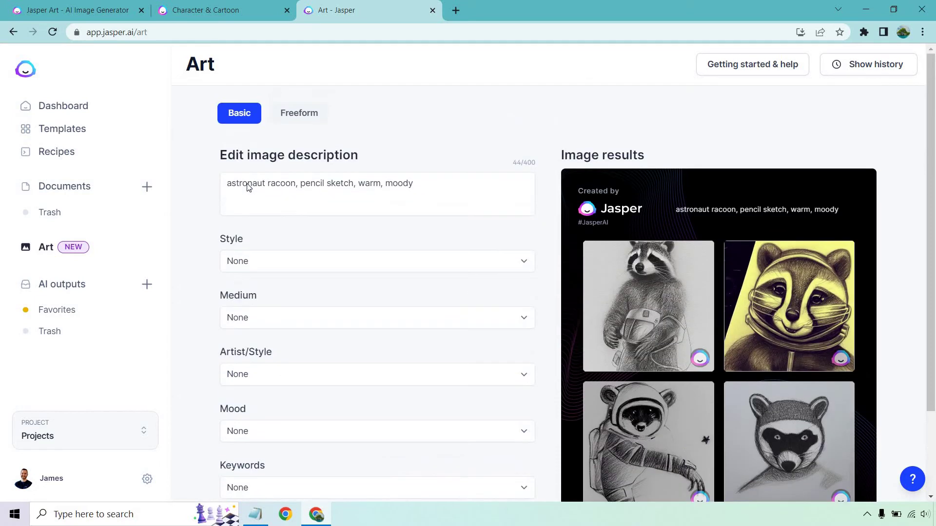
- In Freeform mode, replace 'pencil sketch, warm, moody' with 'comic book style illustration'
left_click(300, 124)
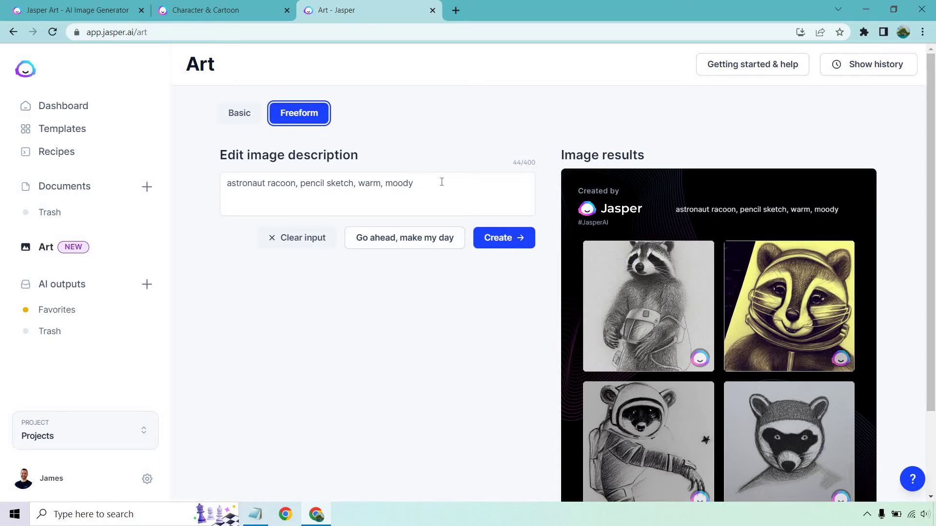
left_click(264, 6)
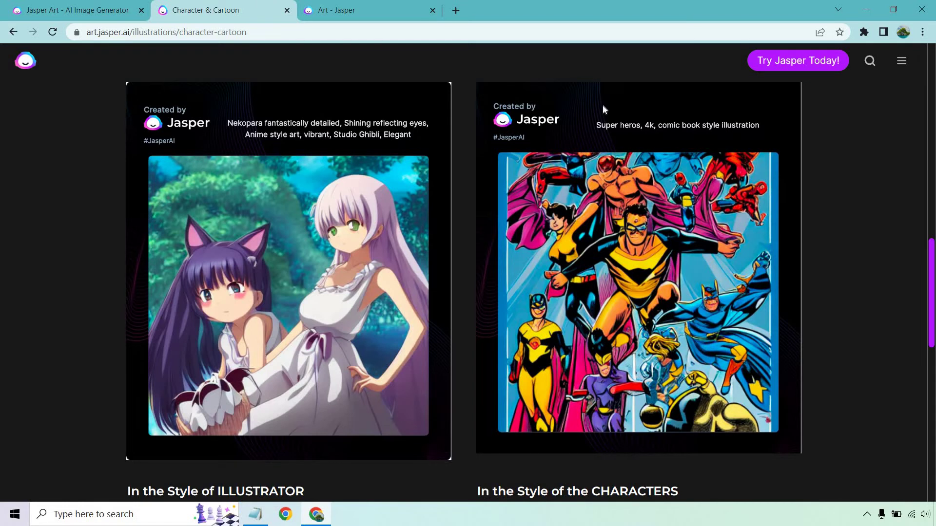
left_click(348, 6)
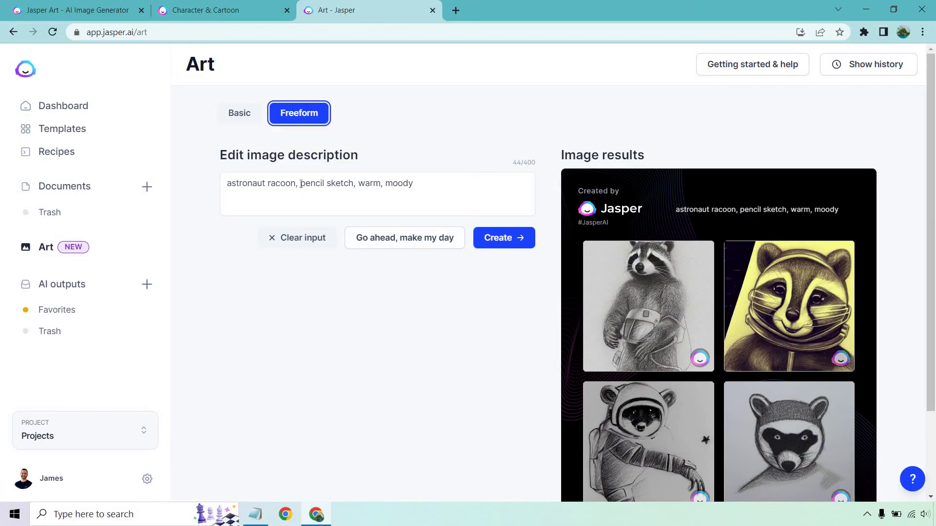
left_click_drag(300, 183, 459, 179)
type("comic book style illustration")
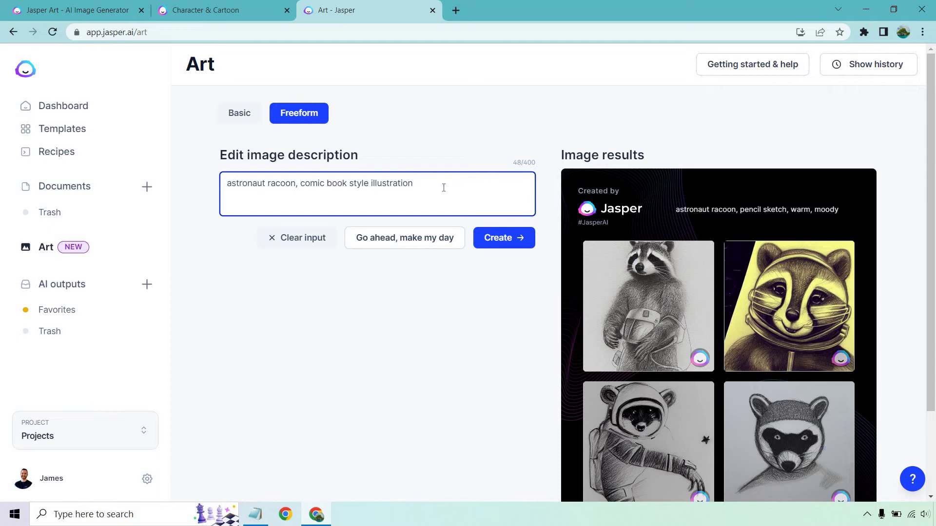
- Generate the comic-style raccoon images and enlarge the bottom-right and pink-background ones
left_click(490, 241)
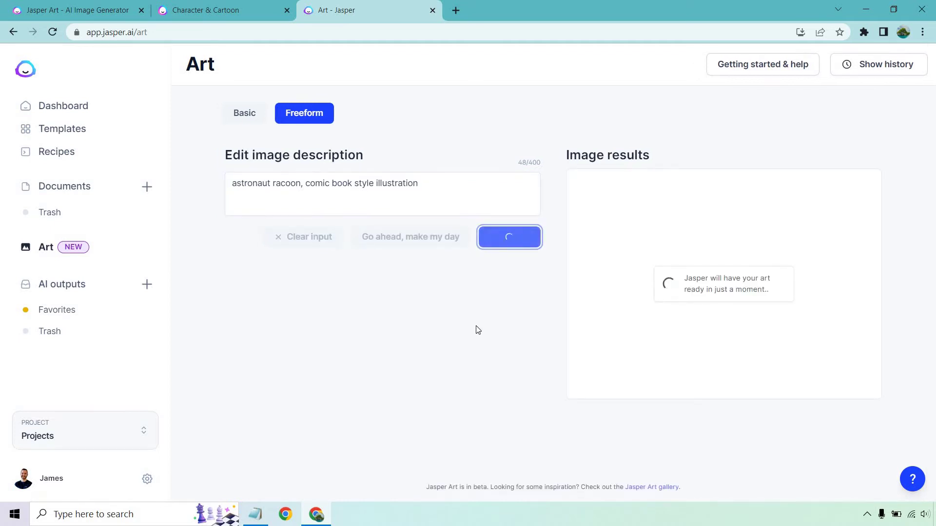
scroll(894, 155, "down", 2)
left_click(780, 334)
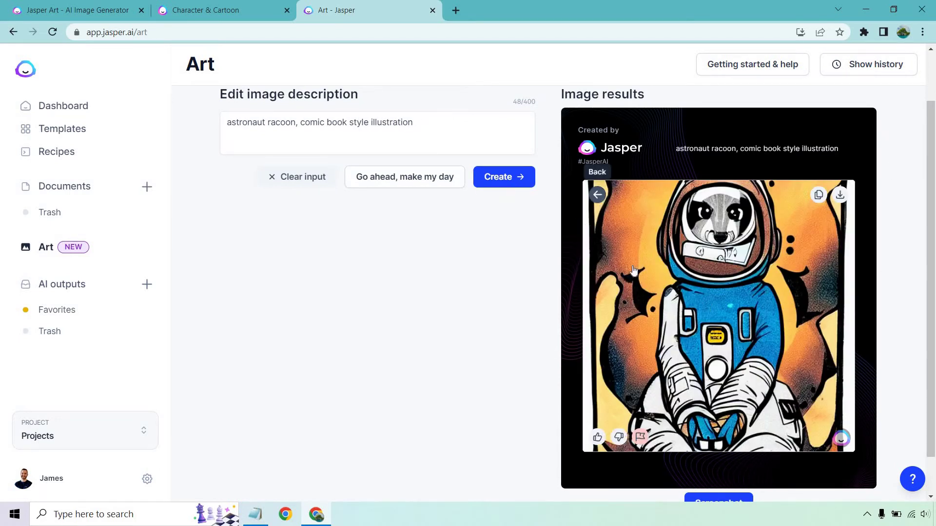
left_click(597, 194)
left_click(652, 385)
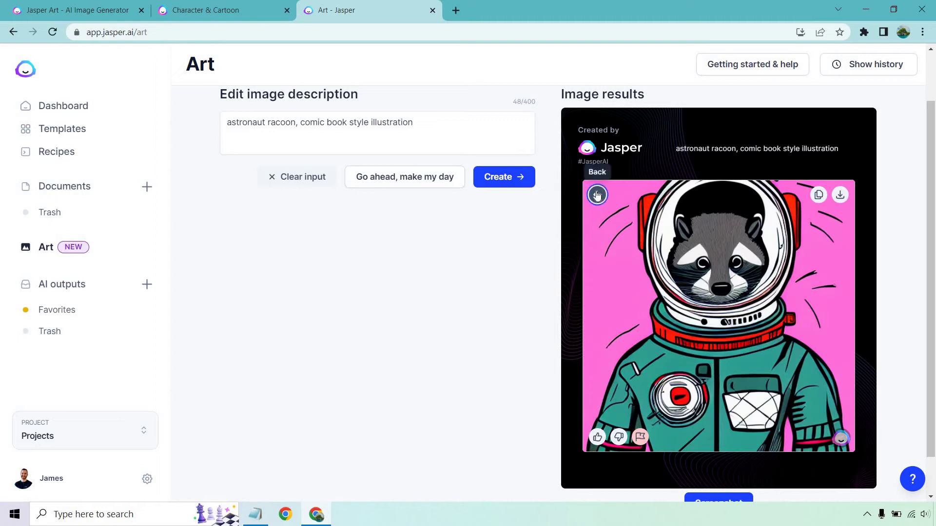
left_click(596, 195)
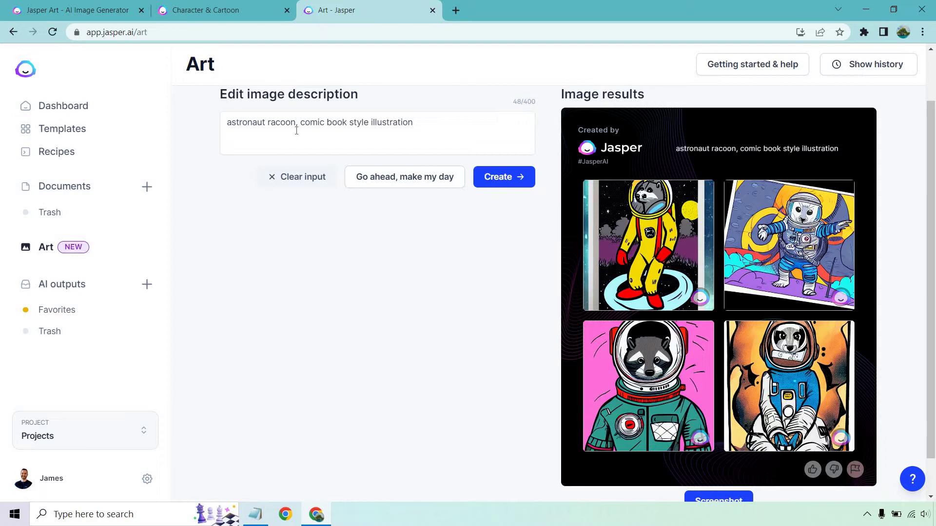
left_click(238, 6)
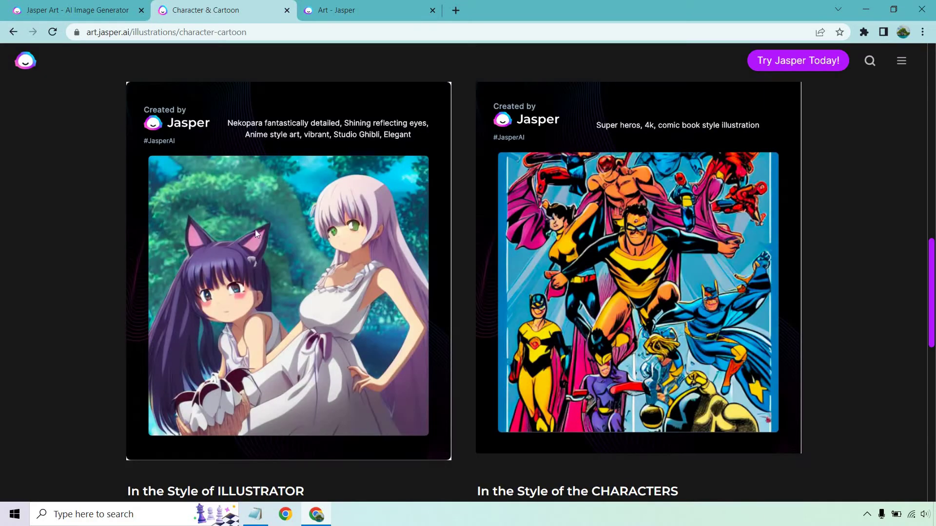
left_click(13, 34)
scroll(669, 161, "down", 4)
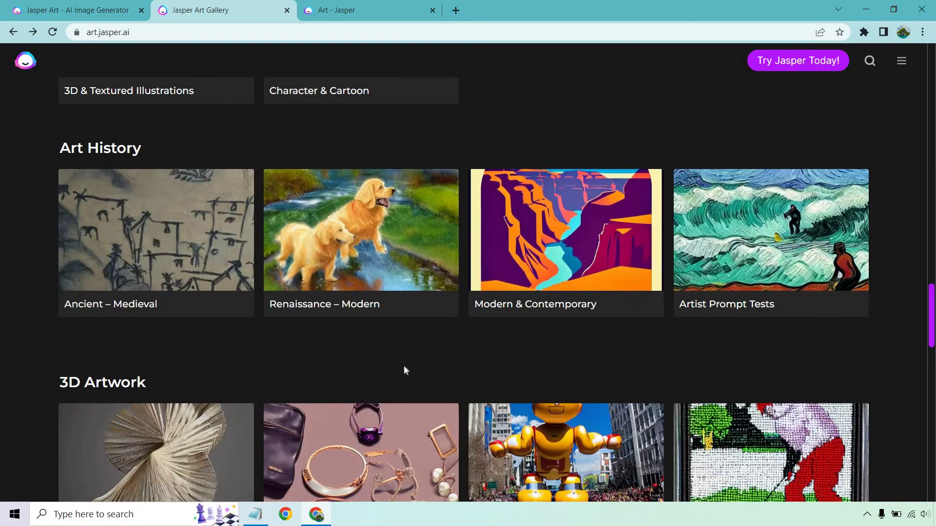
scroll(361, 215, "down", 3)
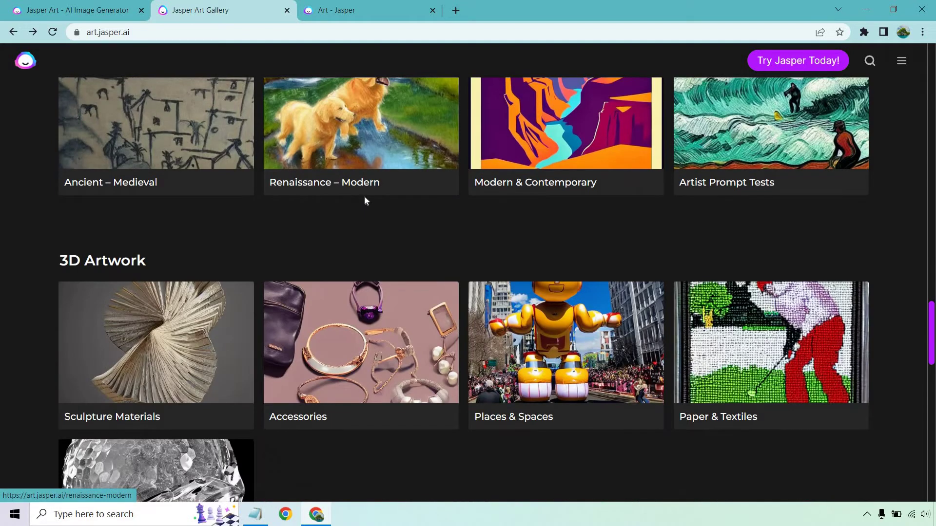
scroll(371, 185, "down", 1)
scroll(385, 166, "down", 1)
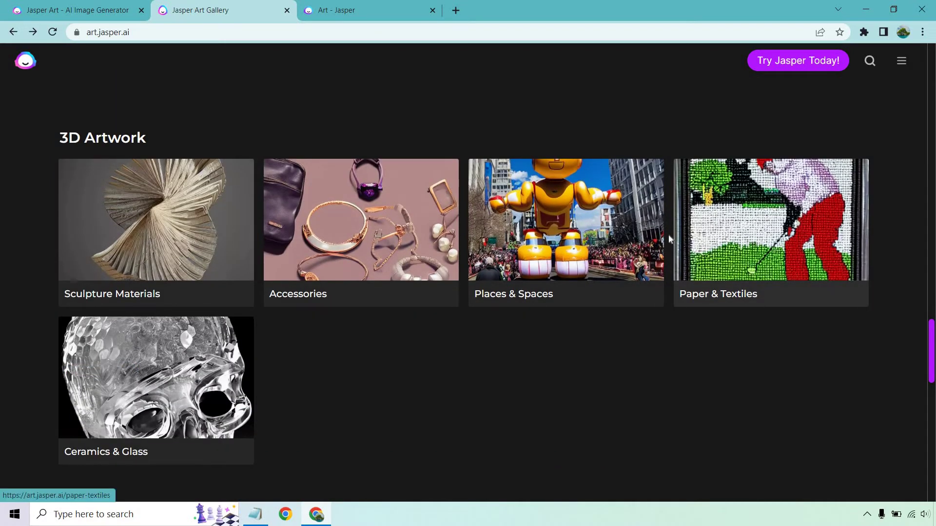
scroll(308, 317, "down", 1)
scroll(308, 317, "down", 2)
scroll(424, 284, "up", 15)
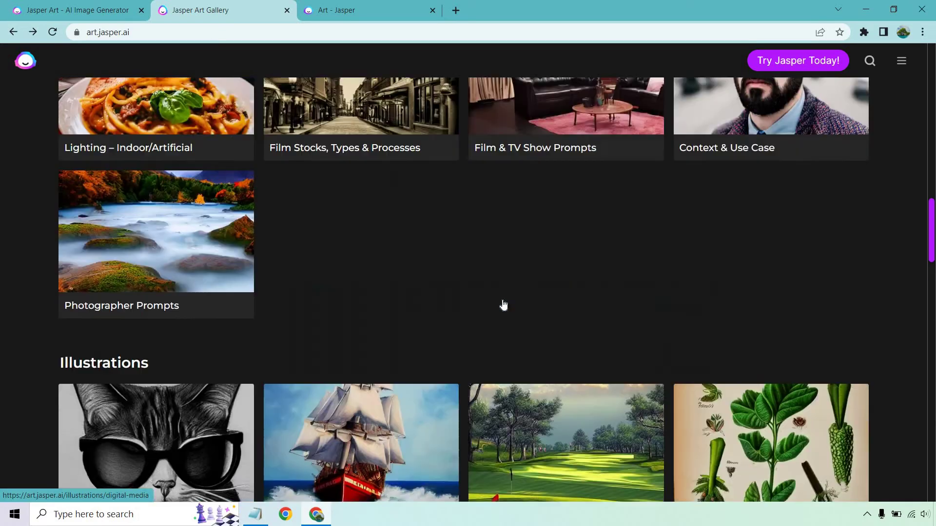
scroll(487, 341, "up", 4)
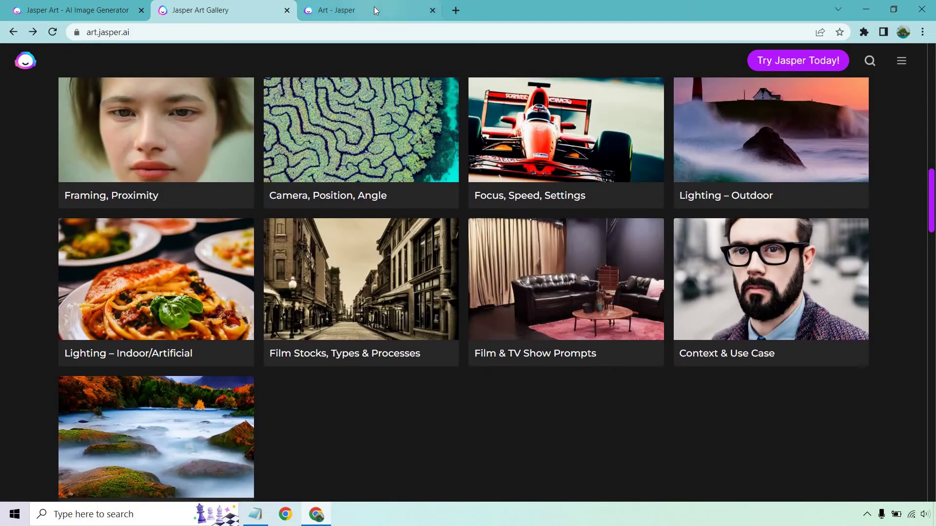
- Clear all text from the Jasper Art image description box
left_click(374, 8)
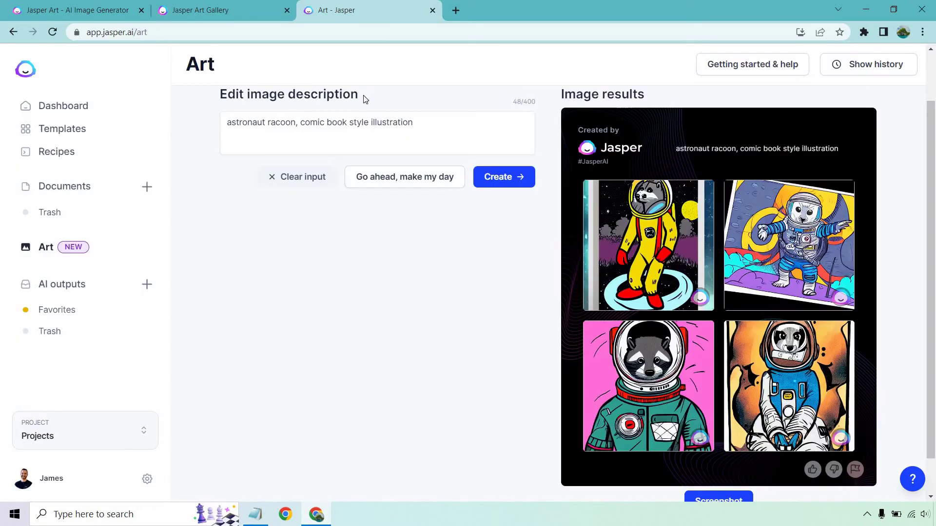
left_click(415, 122)
key("ctrl+a")
key("BackSpace")
- Add a [Mood] heading on a new line below Van Gogh in the Notepad keyword list
left_click(256, 514)
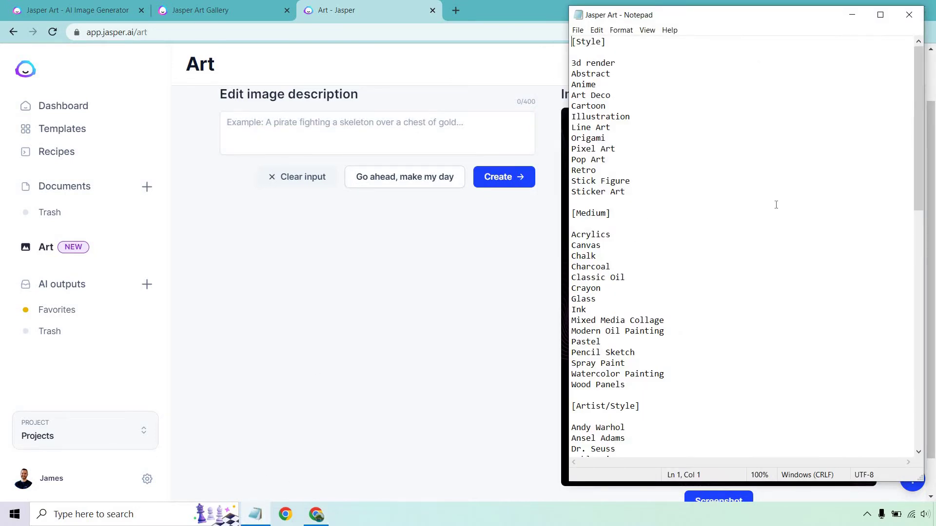
scroll(776, 205, "down", 5)
scroll(775, 203, "down", 7)
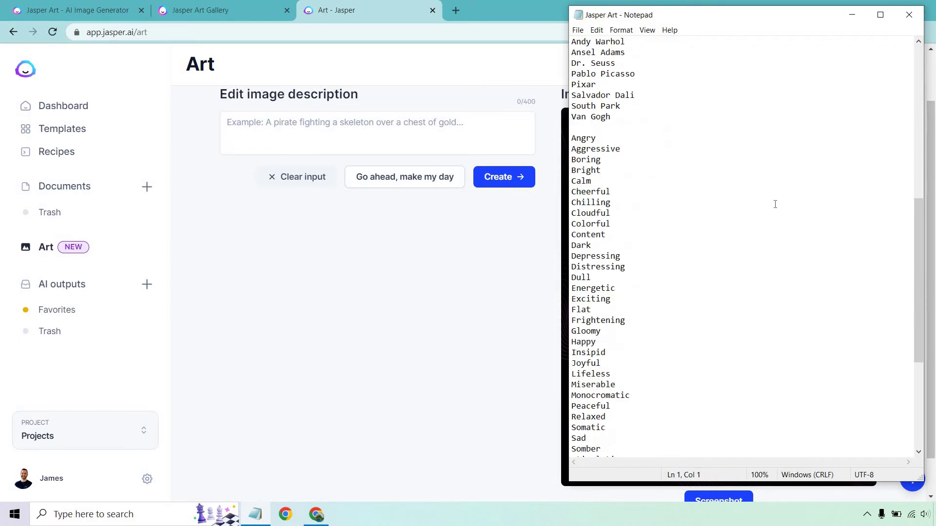
scroll(760, 208, "down", 5)
scroll(682, 190, "up", 6)
left_click(617, 164)
key("Return")
key("Return")
type("[Mo")
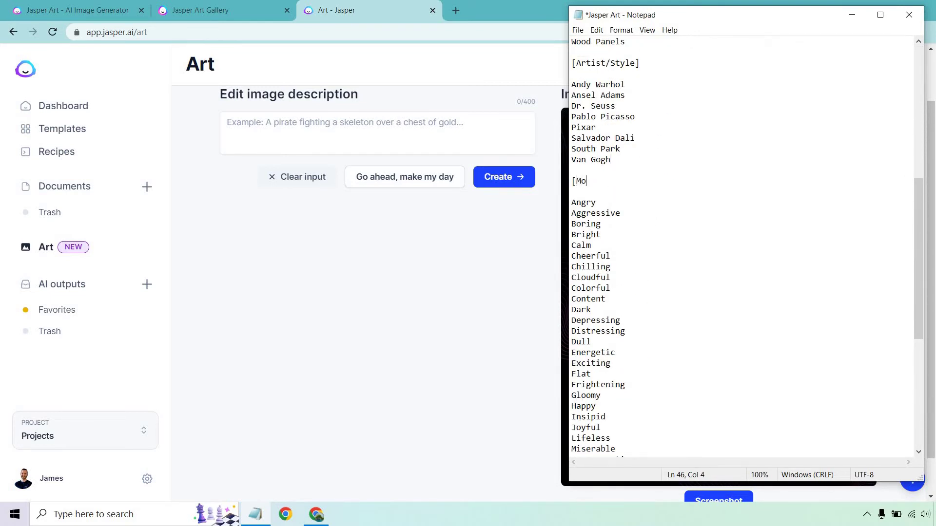
type("od]")
- Bring Jasper Art forward and toggle between Basic and Freeform modes, ending in Basic
left_click(439, 276)
scroll(336, 161, "up", 2)
left_click(254, 123)
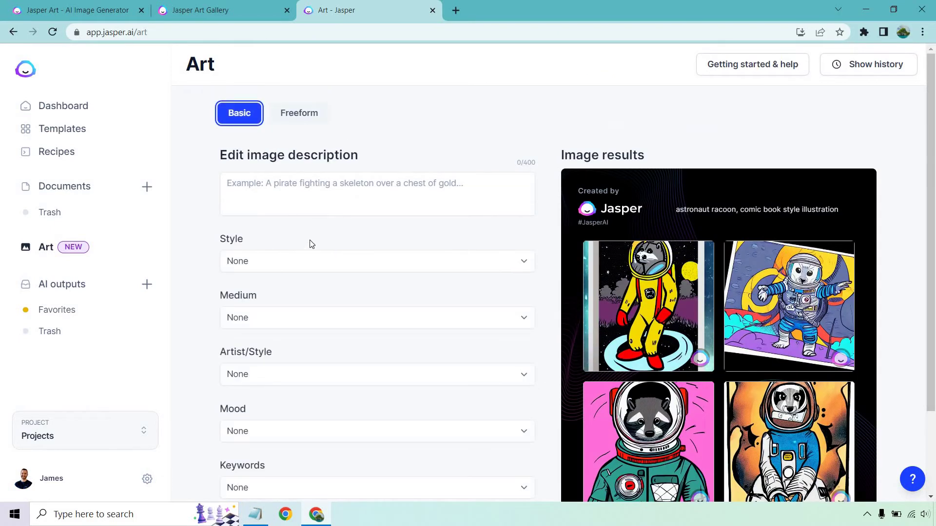
left_click(312, 123)
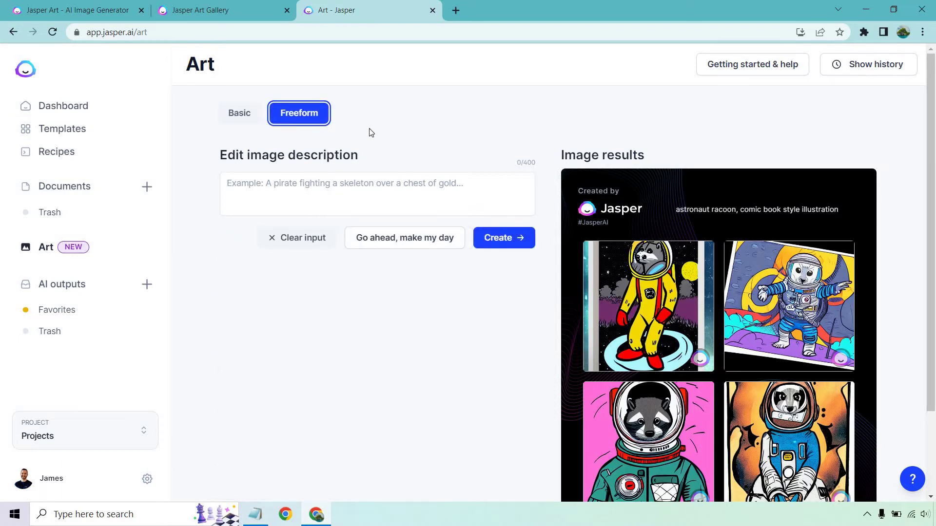
left_click(246, 119)
scroll(335, 183, "down", 1)
scroll(334, 184, "down", 1)
- Try Realistic as the keyword, reset it to None, and return to an empty Freeform description
left_click(282, 386)
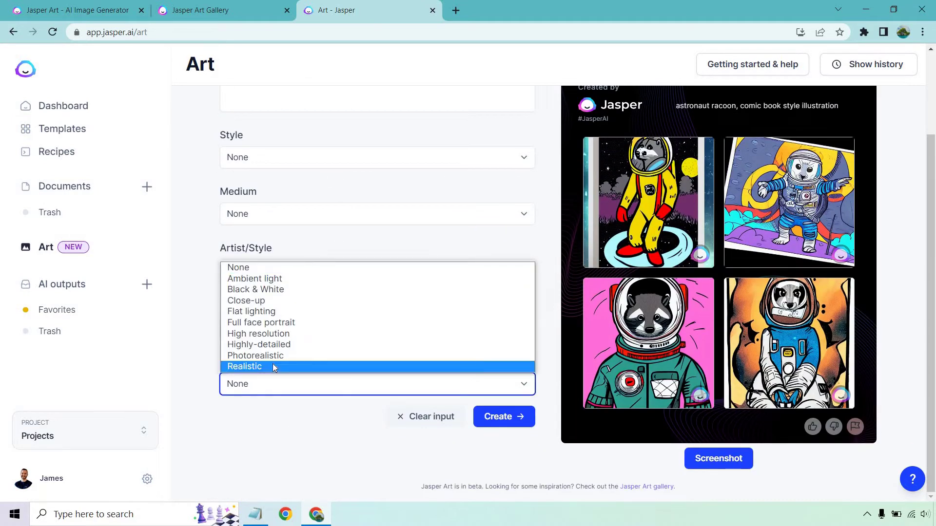
left_click(300, 245)
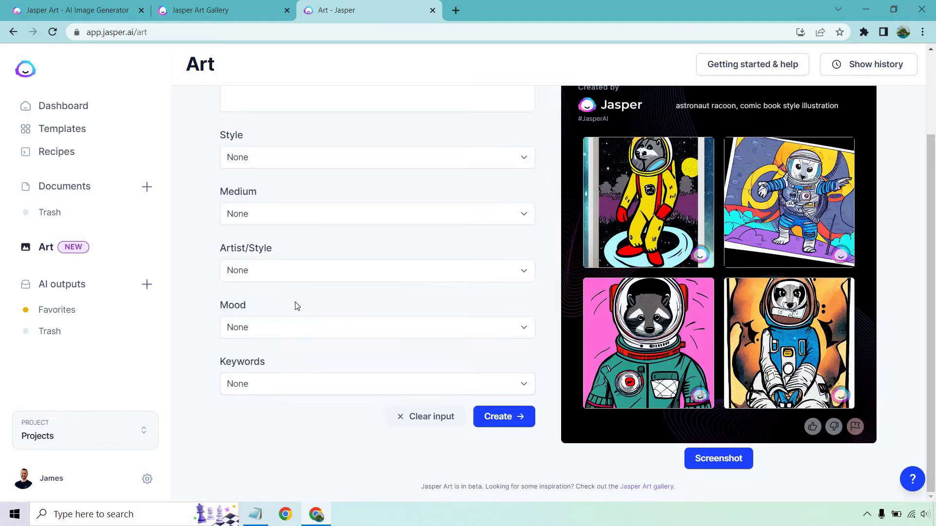
left_click(272, 386)
left_click(270, 367)
left_click(262, 385)
left_click(273, 268)
scroll(315, 198, "up", 1)
scroll(315, 199, "up", 1)
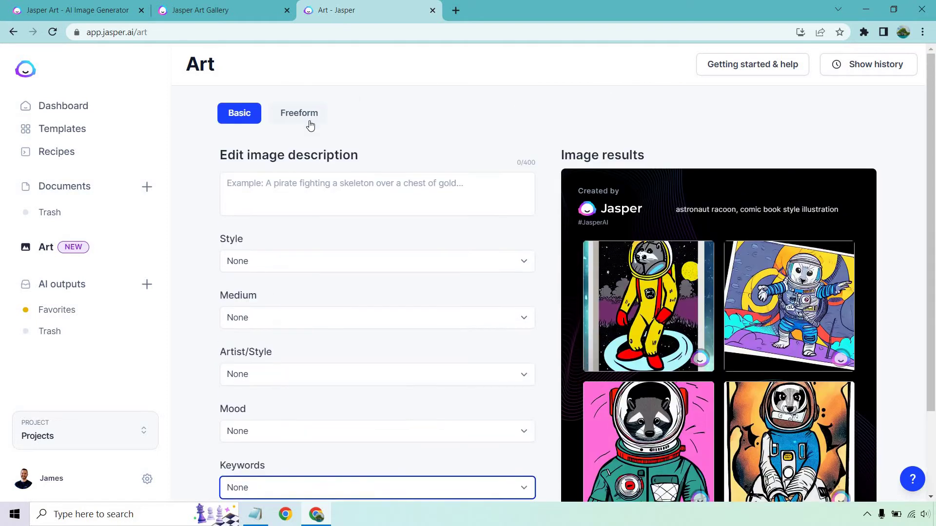
left_click(303, 113)
left_click(355, 186)
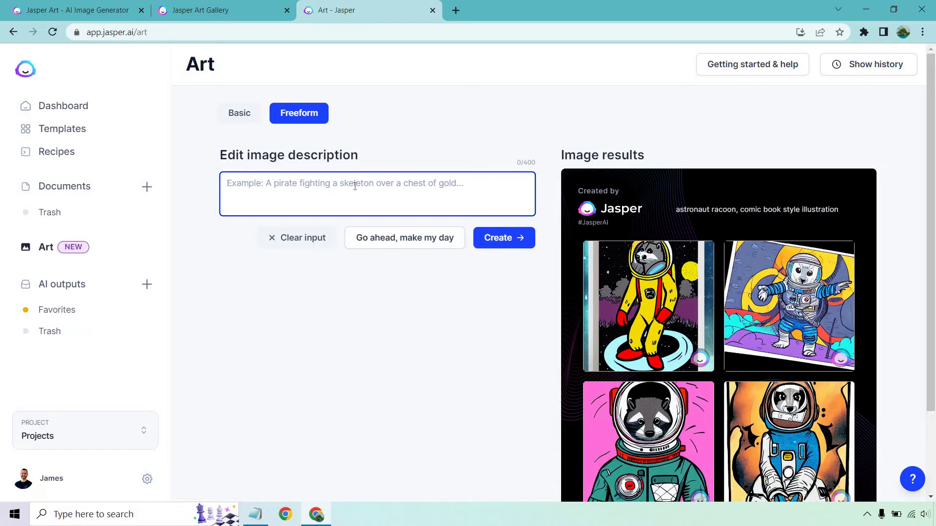
- Compose 'a haunted house surrounded by trees, dark, gloomy, raining, comic book style illustration'
type("a haunted house surrounded by trees,")
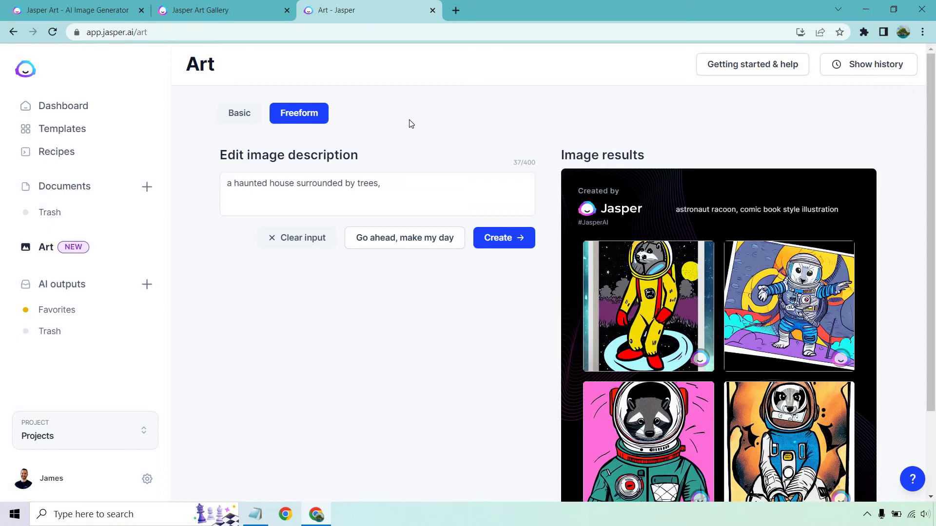
left_click(417, 179)
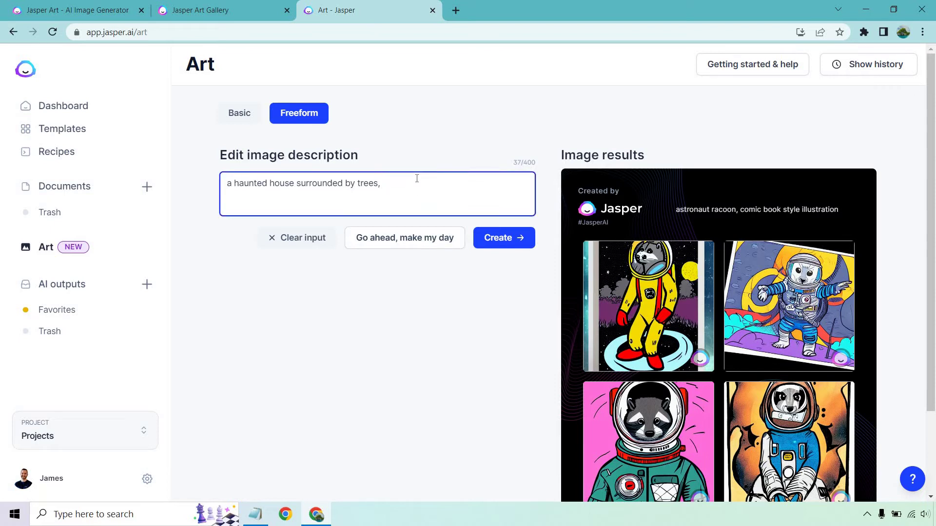
type("dark, gloomy, raining,")
type("comic book style ")
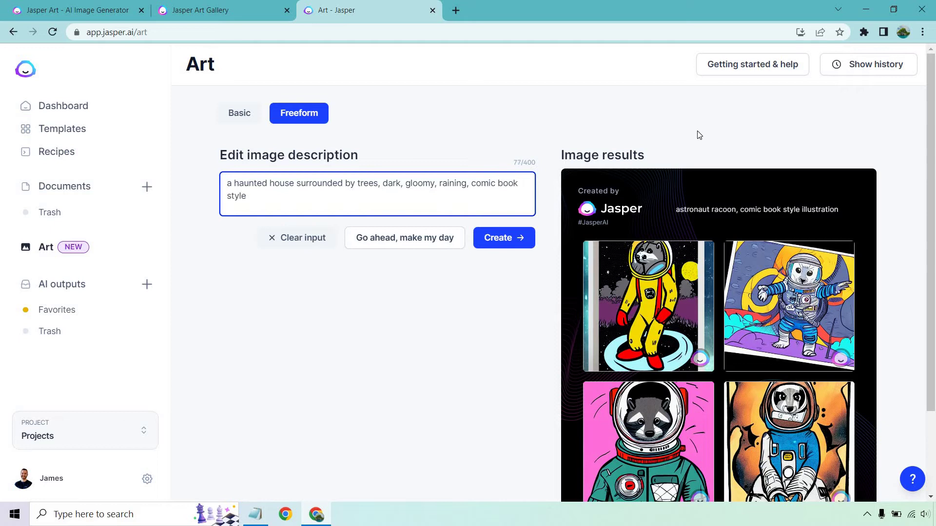
type("illustration")
left_click(472, 303)
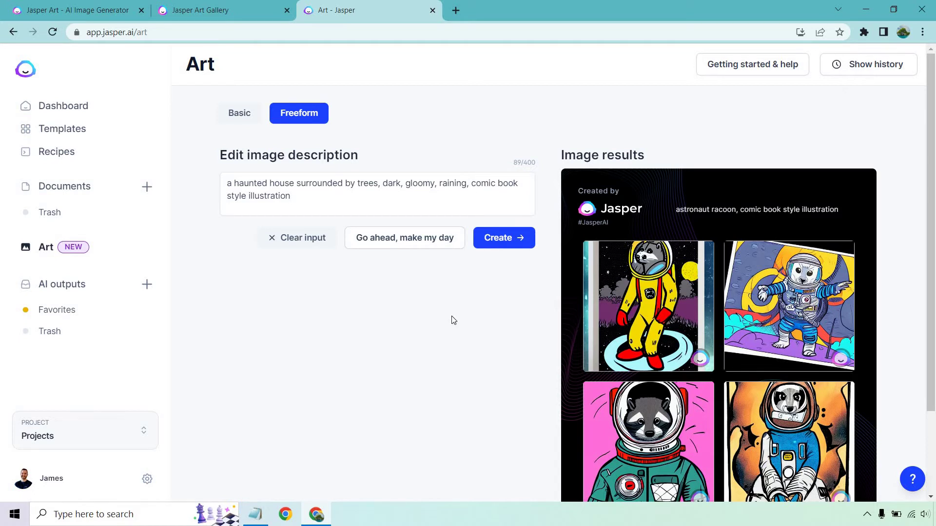
- Generate the black-and-white comic-style haunted house images and enlarge the bottom-right and top-right results
left_click(501, 241)
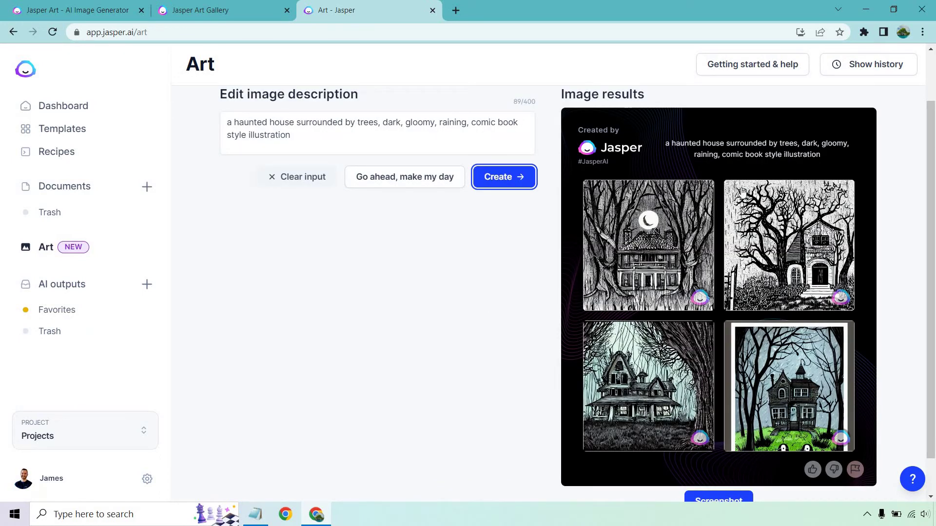
left_click(814, 377)
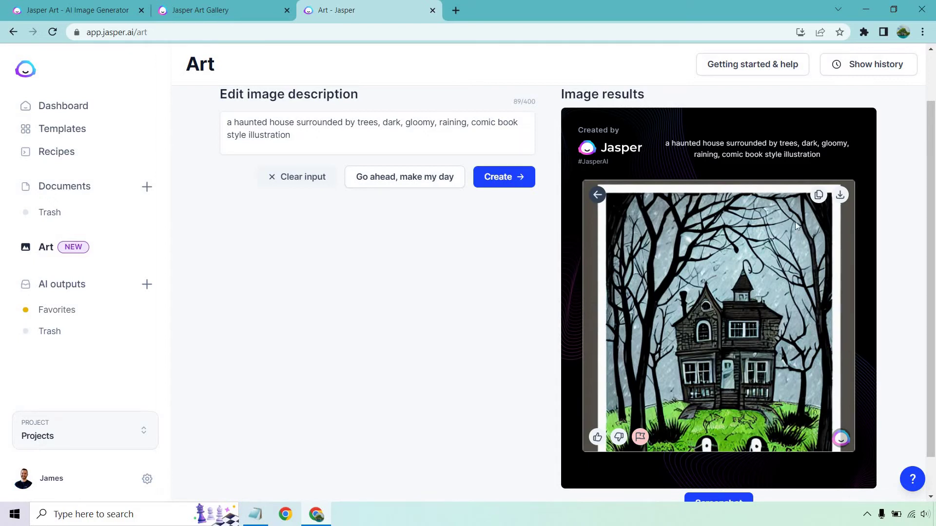
left_click(598, 195)
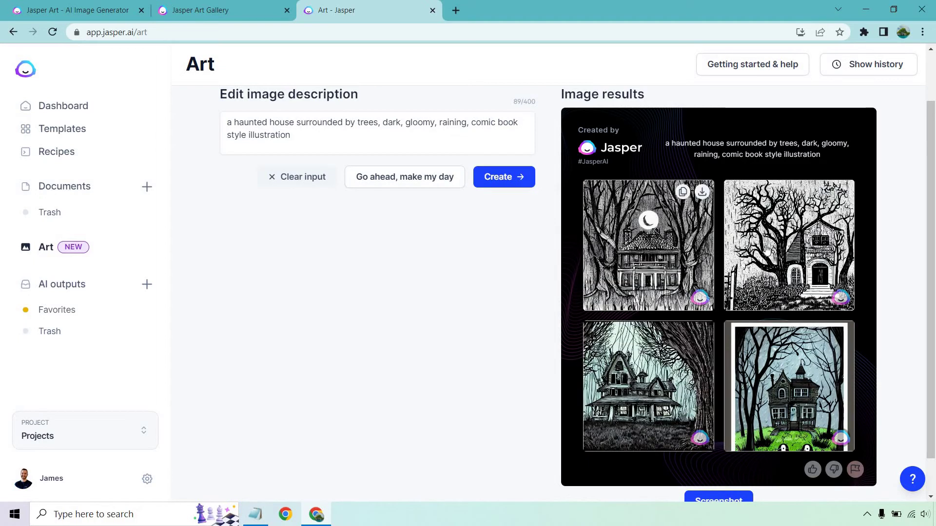
left_click(780, 240)
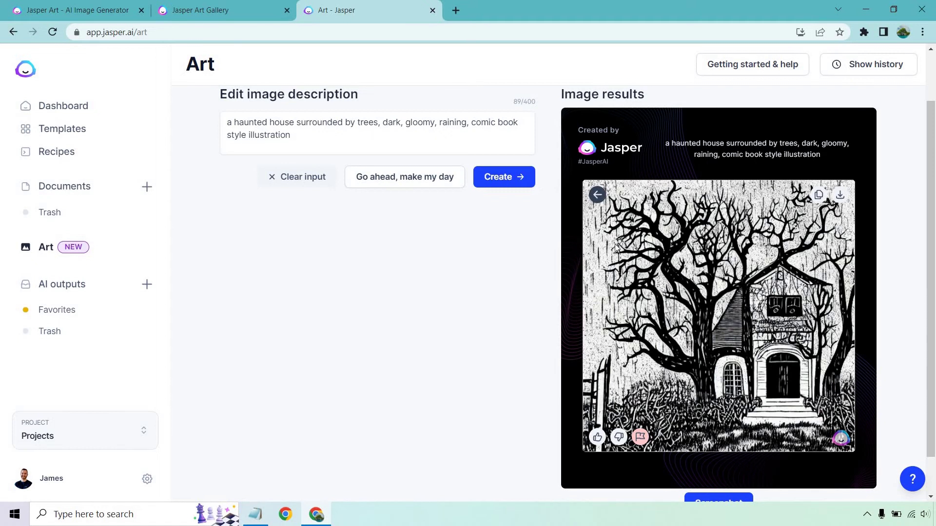
left_click(597, 194)
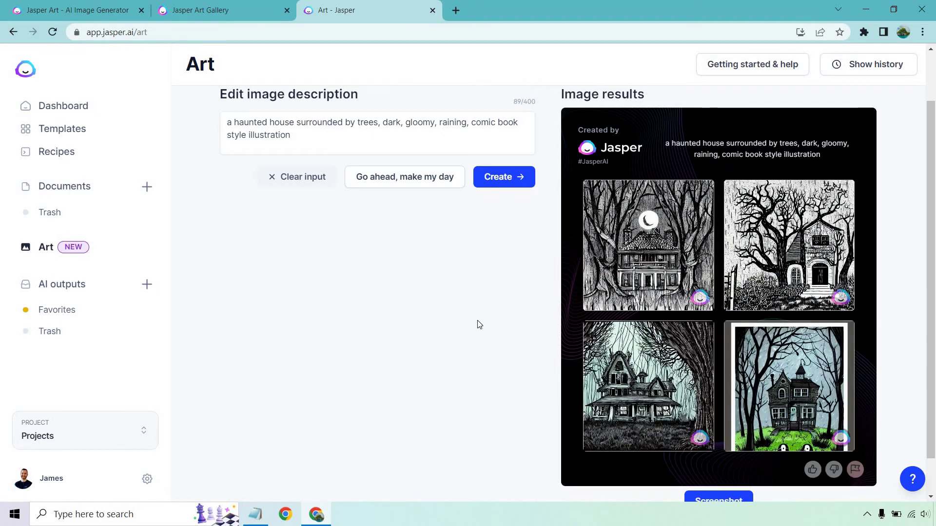
scroll(473, 331, "up", 2)
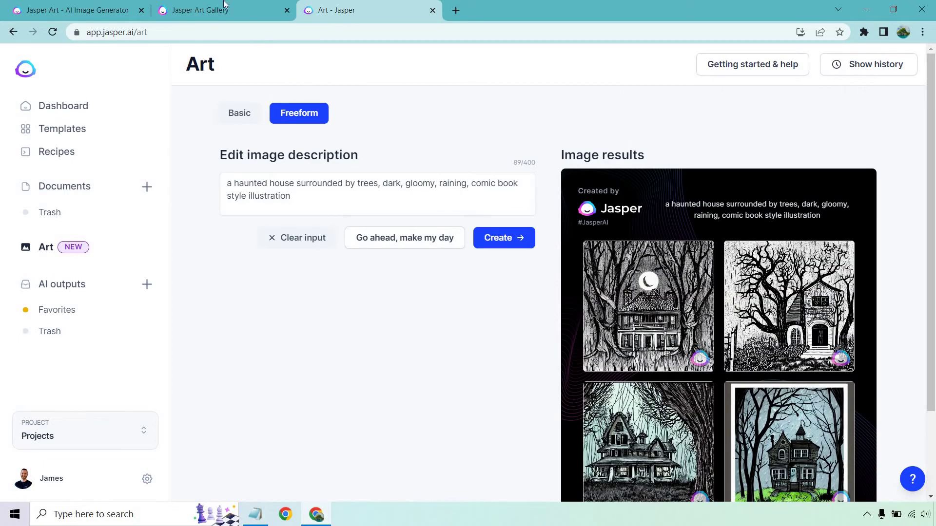
- Browse the gallery's Film Stocks, Types & Processes examples to Disposable Camera, then return to Art
left_click(221, 10)
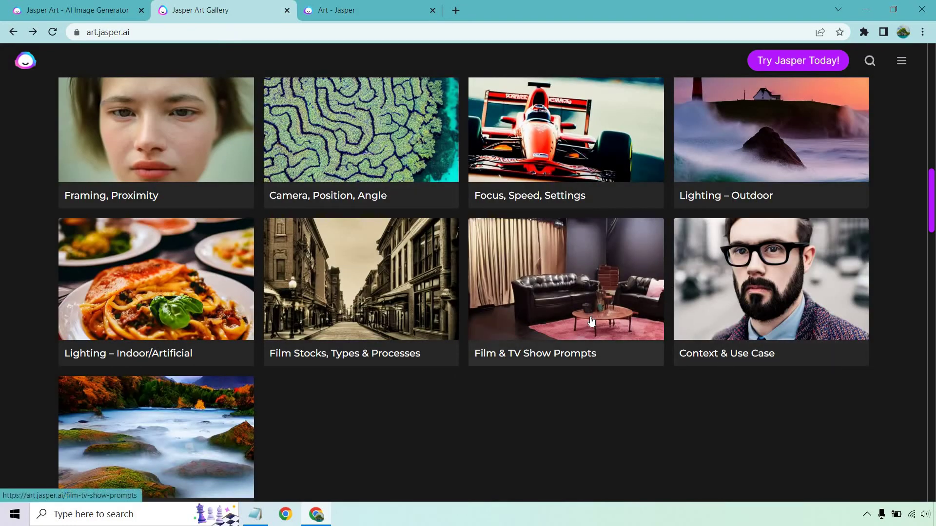
left_click(326, 258)
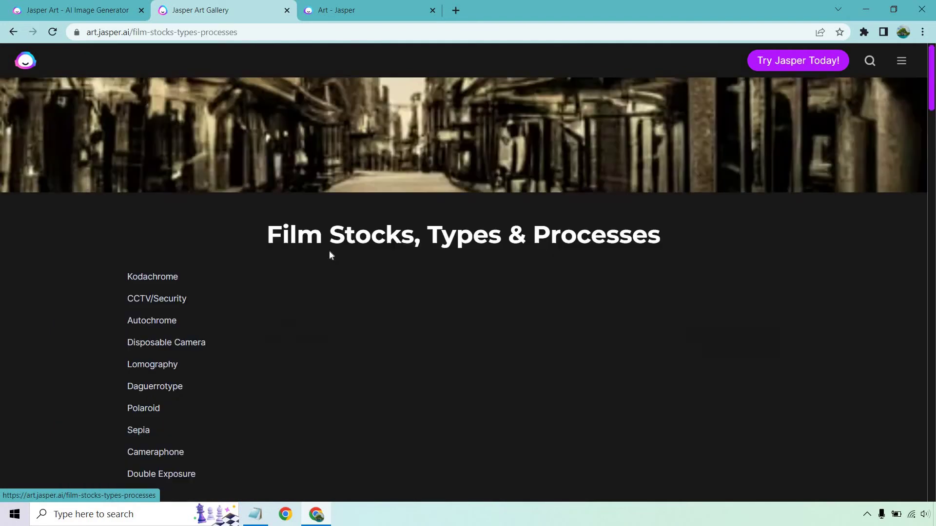
scroll(458, 198, "down", 6)
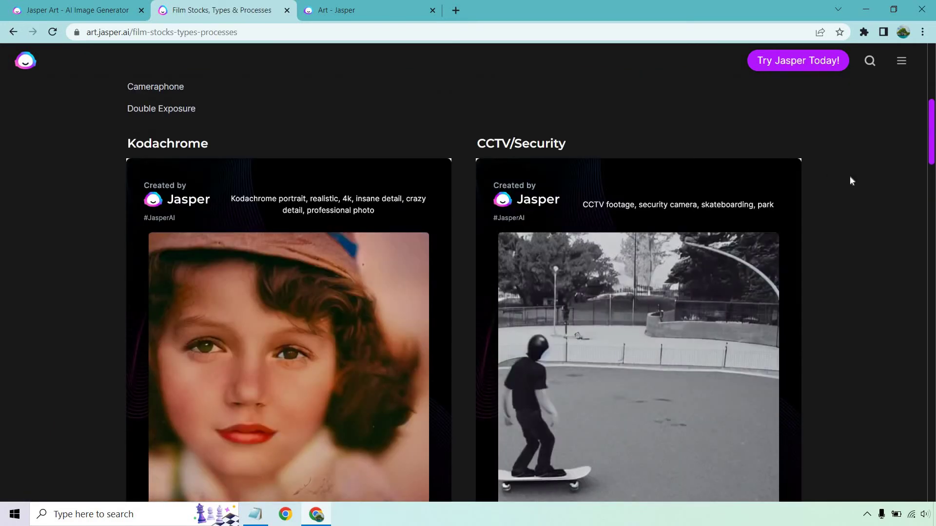
scroll(429, 163, "down", 1)
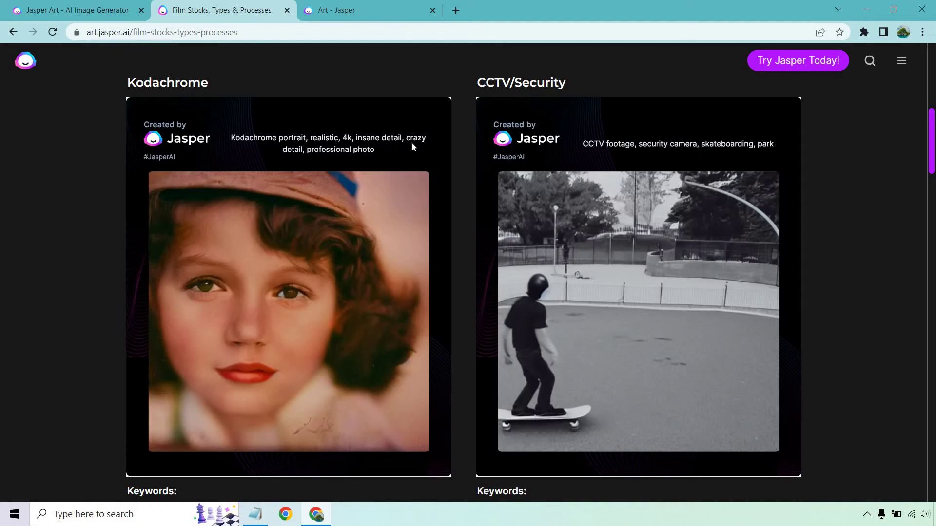
scroll(414, 141, "down", 8)
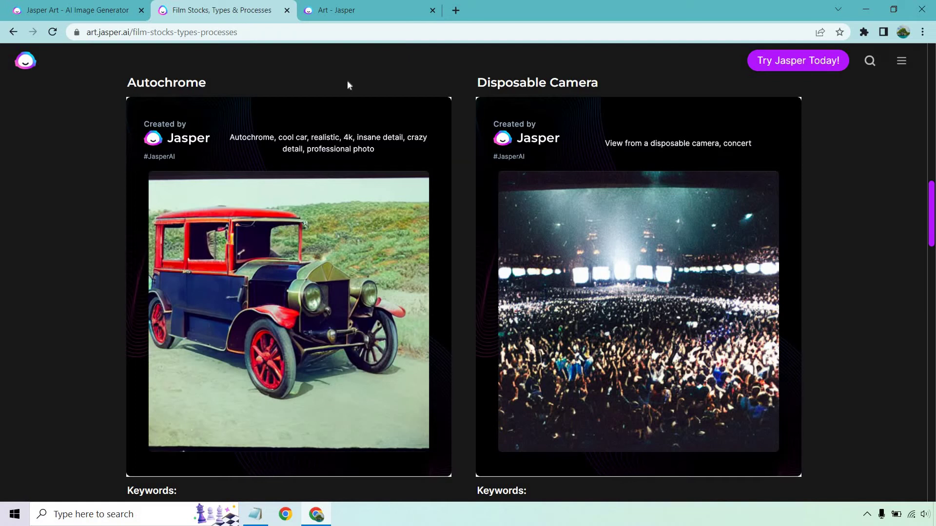
left_click(364, 7)
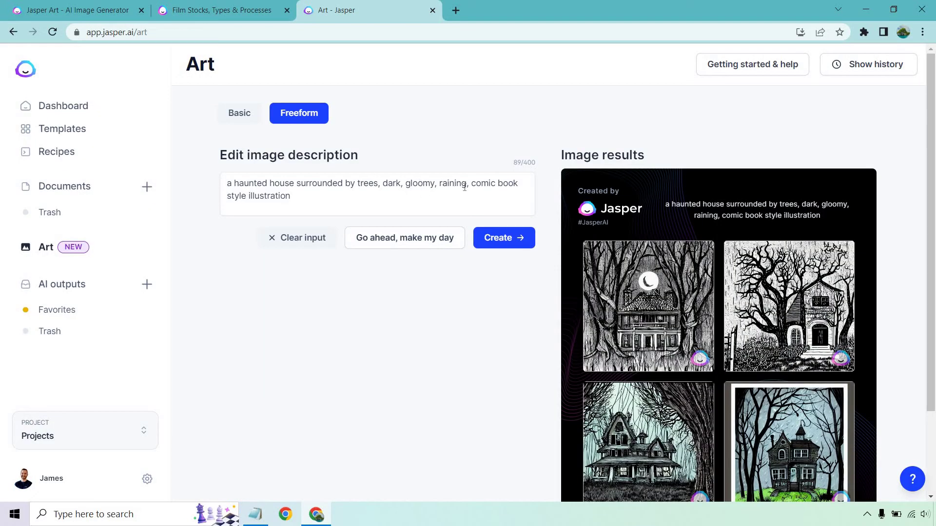
- Replace the comic book style phrase with the disposable camera wording and generate new images
left_click_drag(469, 183, 291, 196)
type("view from a disposable camera")
left_click(464, 306)
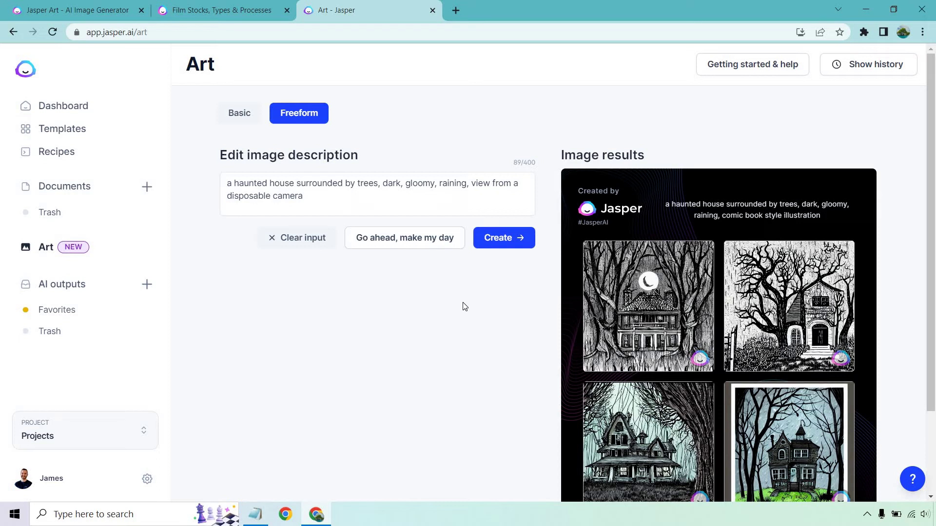
left_click(499, 246)
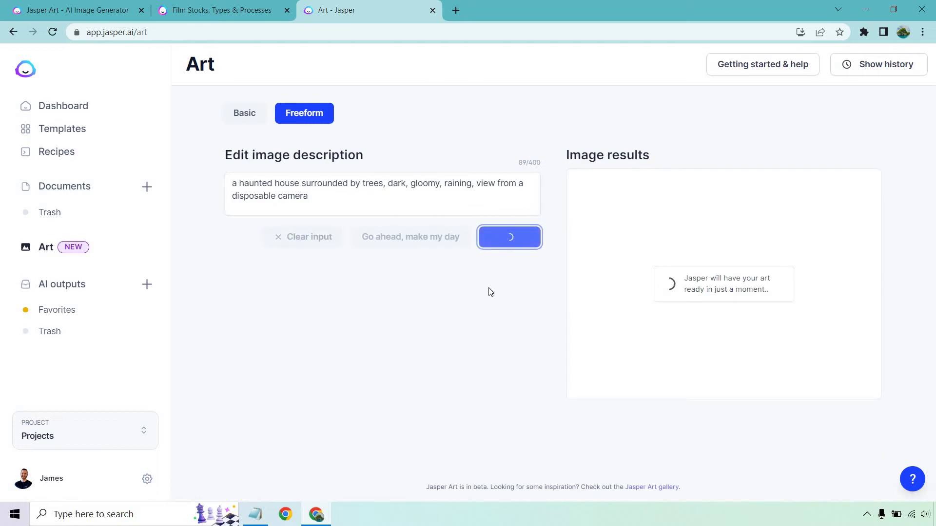
- Enlarge each disposable-camera result in turn: bottom-left house, red trees, green forest, top-left house
scroll(490, 295, "down", 1)
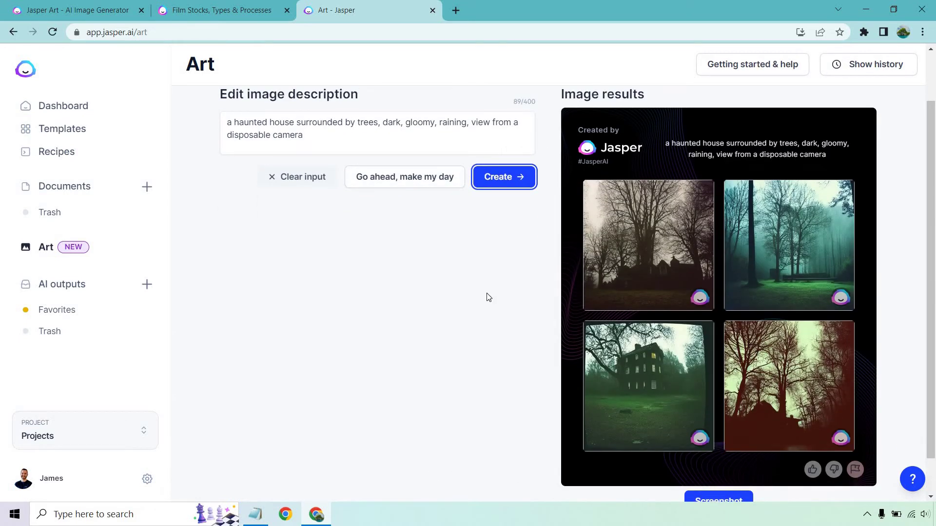
left_click(652, 351)
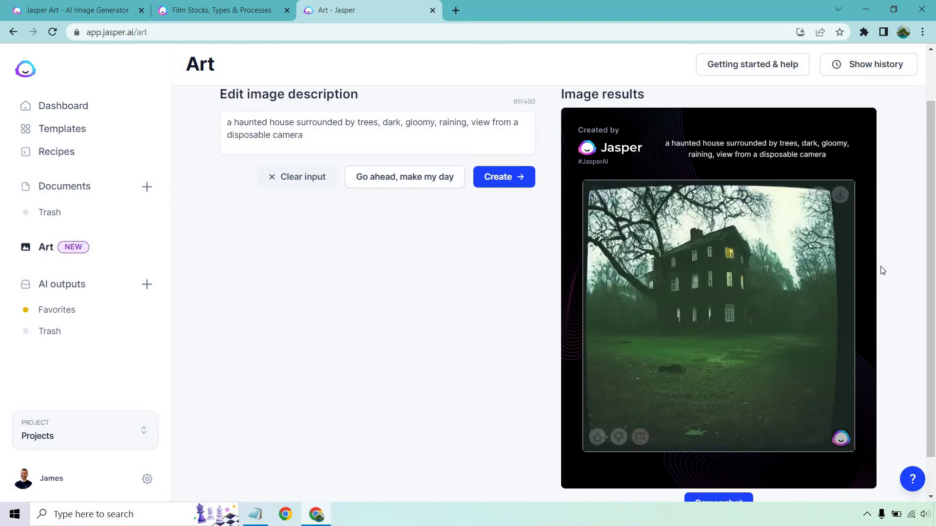
left_click(596, 197)
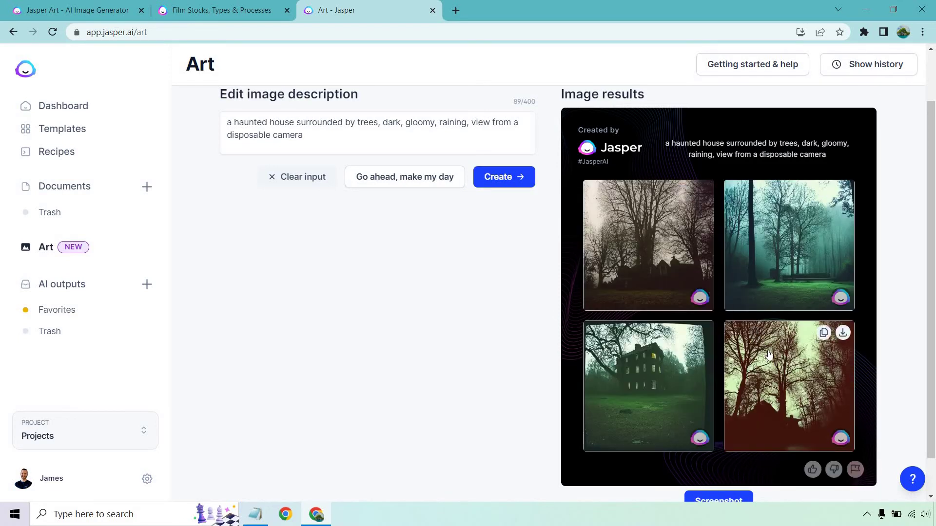
left_click(771, 360)
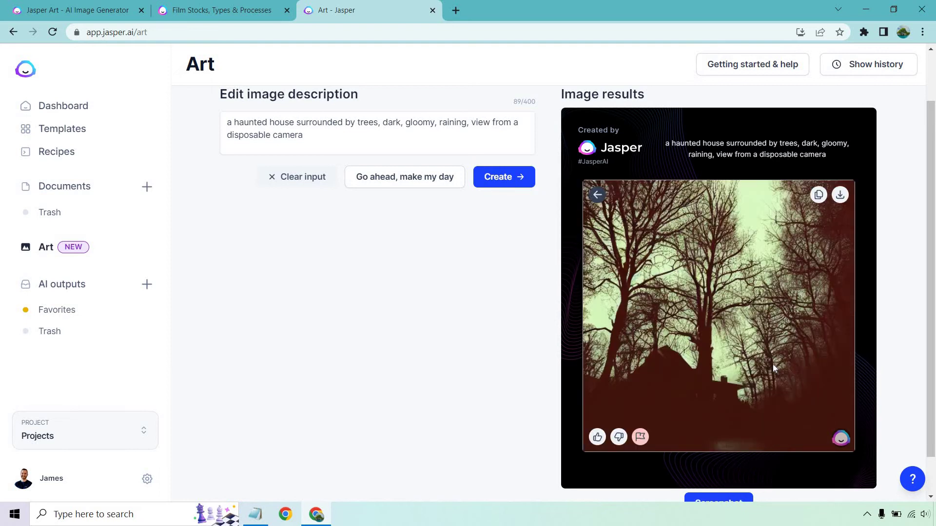
left_click(597, 195)
left_click(766, 239)
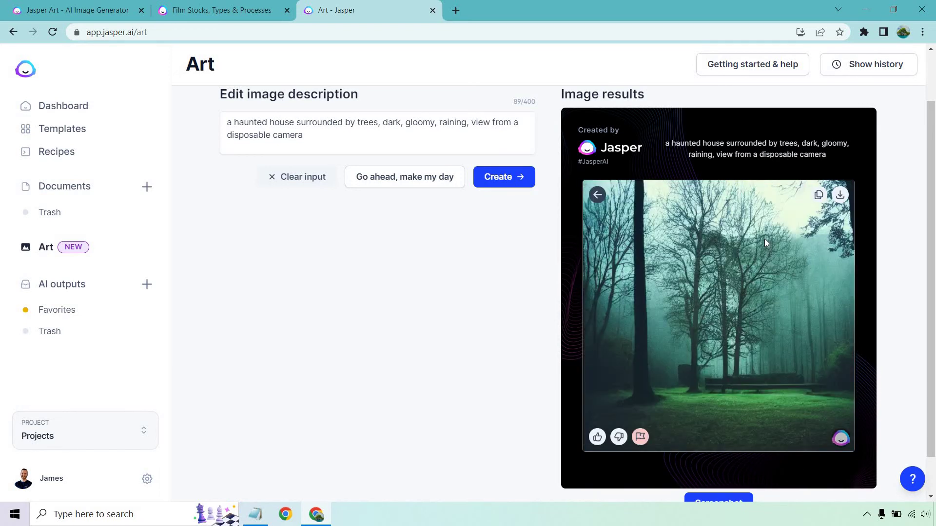
left_click(598, 195)
left_click(642, 249)
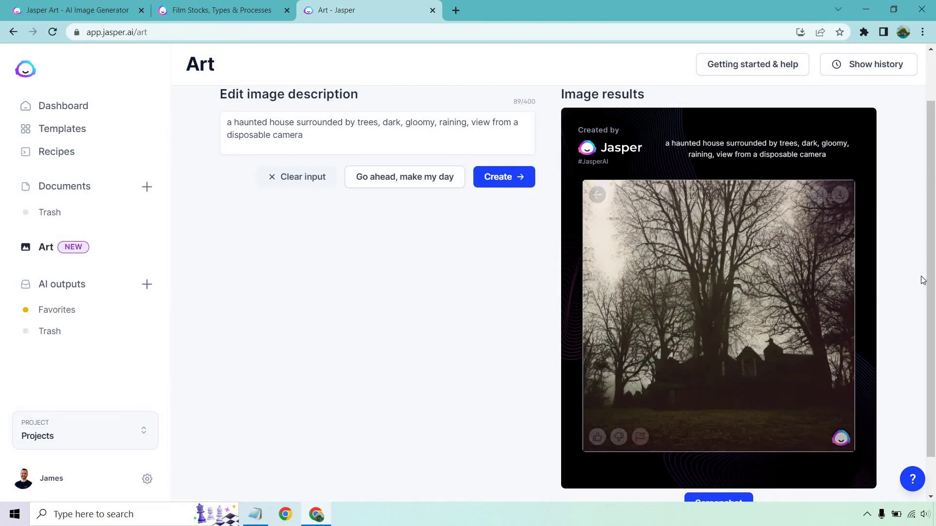
left_click(599, 198)
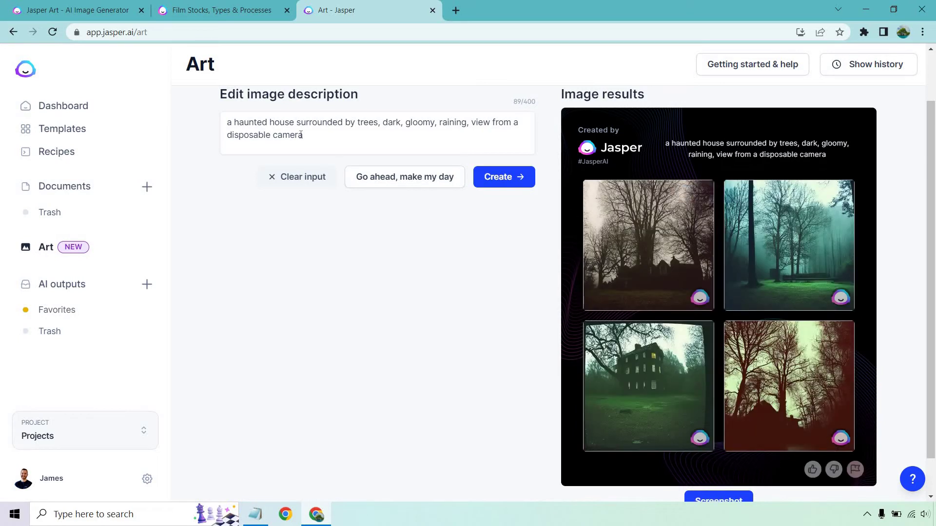
- Delete 'view from a disposable camera' from the description and scroll the Film Stocks examples to Lomography
left_click_drag(303, 135, 472, 119)
key("BackSpace")
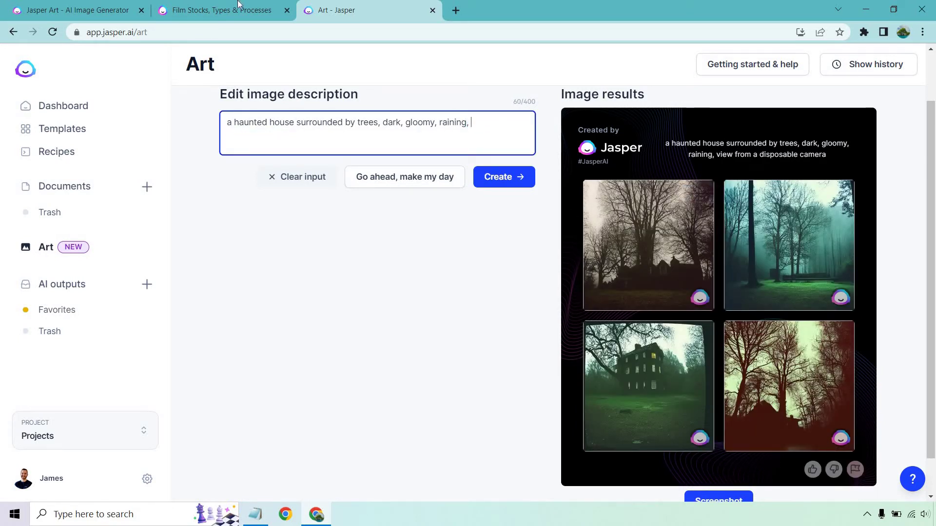
left_click(222, 10)
scroll(756, 180, "down", 6)
scroll(813, 183, "down", 3)
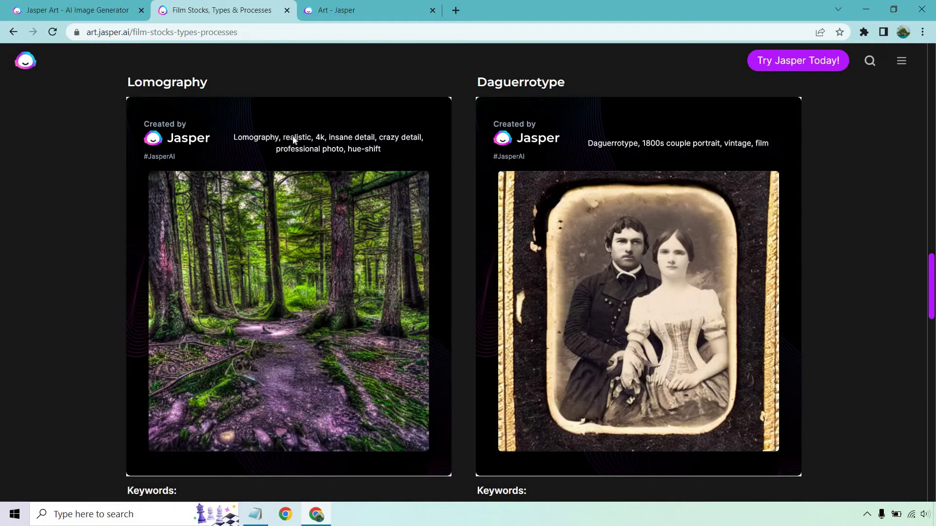
- Append 'realistic, professional, crazy details' after 'raining,' in the description and generate images
left_click(352, 10)
left_click(493, 137)
type("realis")
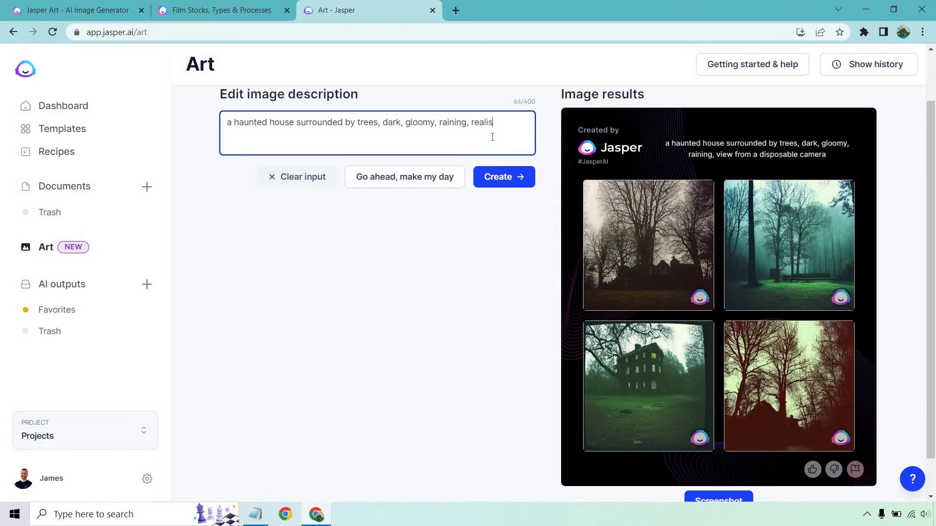
type("tic, professional, crazy details")
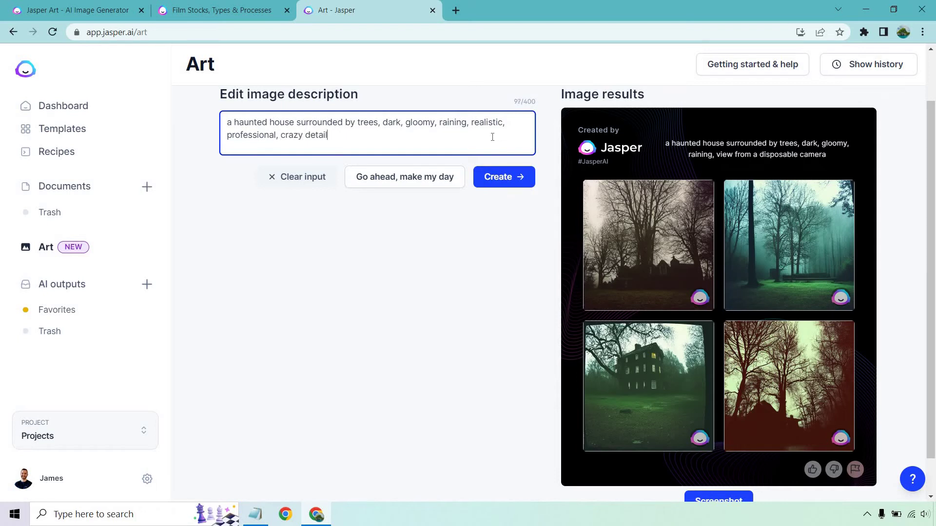
left_click(502, 177)
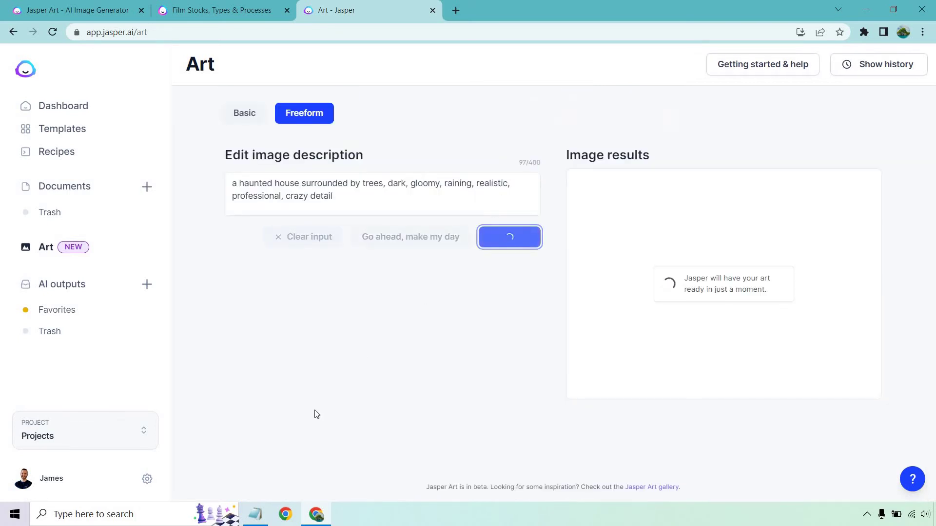
- Look through the prompt keyword notes in Notepad
key("alt+Tab")
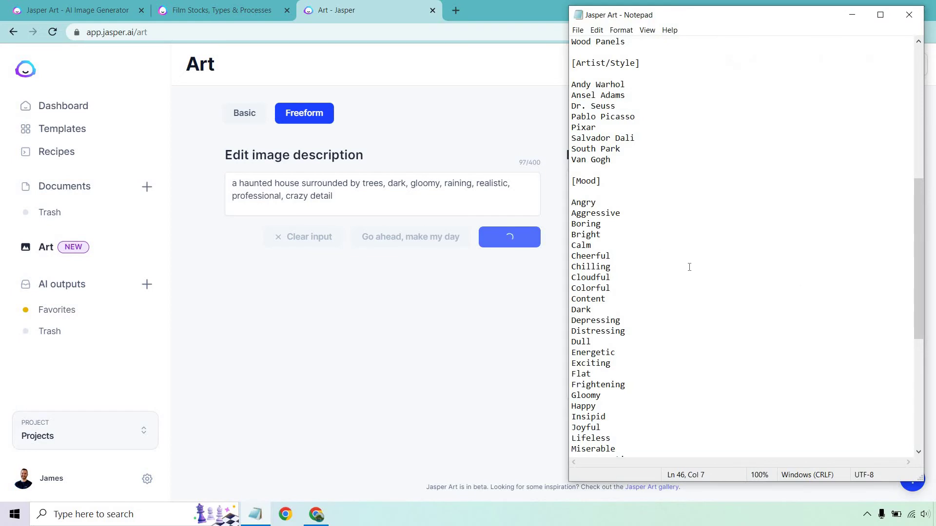
scroll(689, 267, "down", 9)
scroll(689, 266, "up", 19)
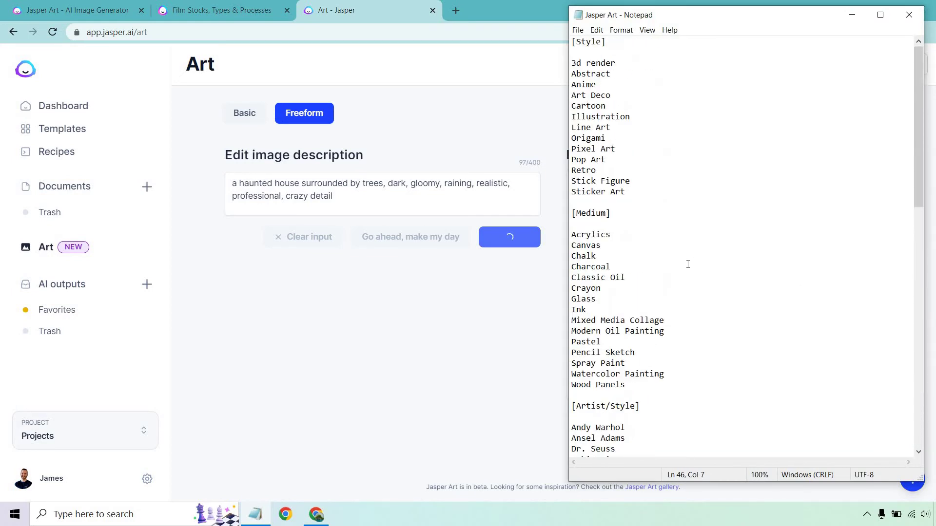
- Enlarge all four realistic results, then select 'raining' through 'crazy detail' in the description
left_click(459, 339)
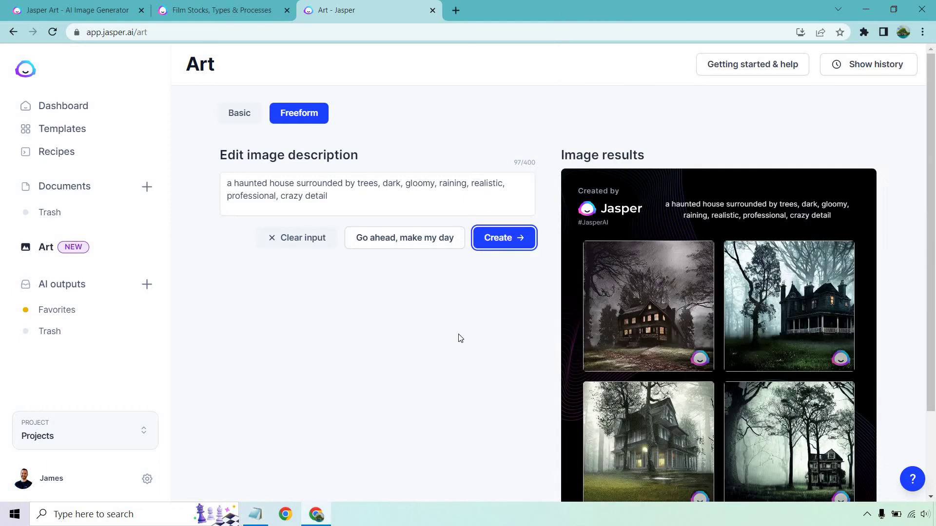
scroll(451, 341, "down", 1)
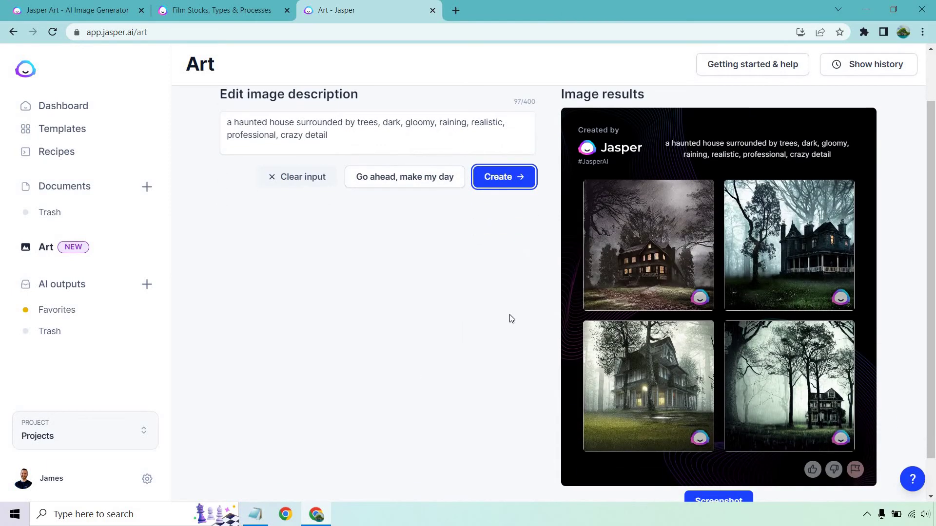
left_click(625, 222)
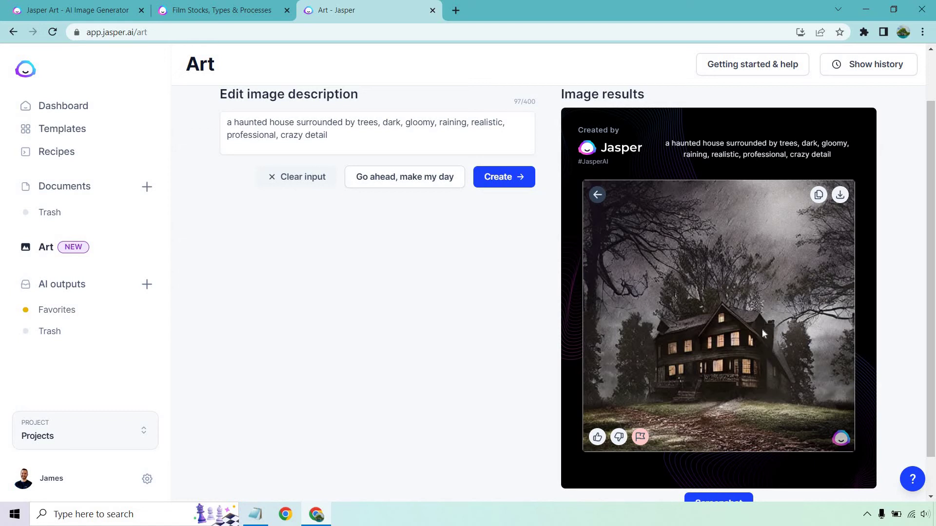
left_click(597, 195)
left_click(789, 254)
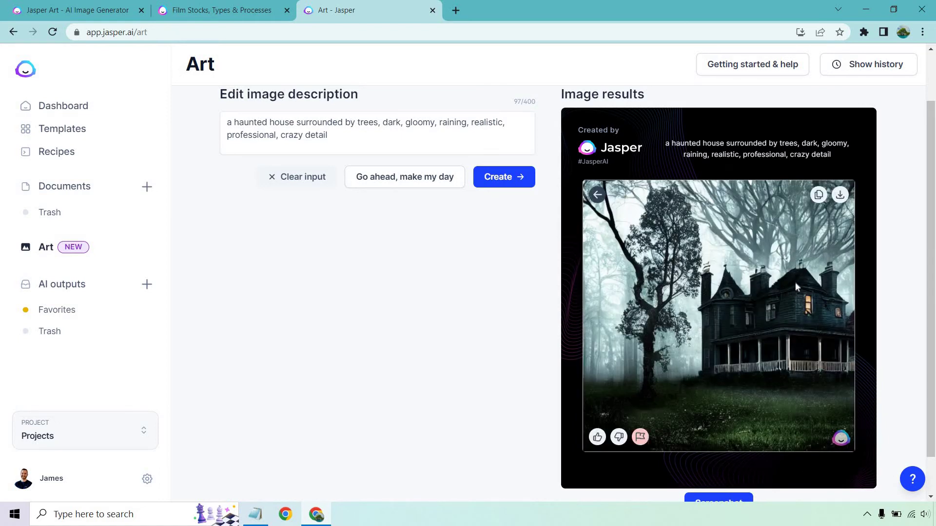
left_click(602, 195)
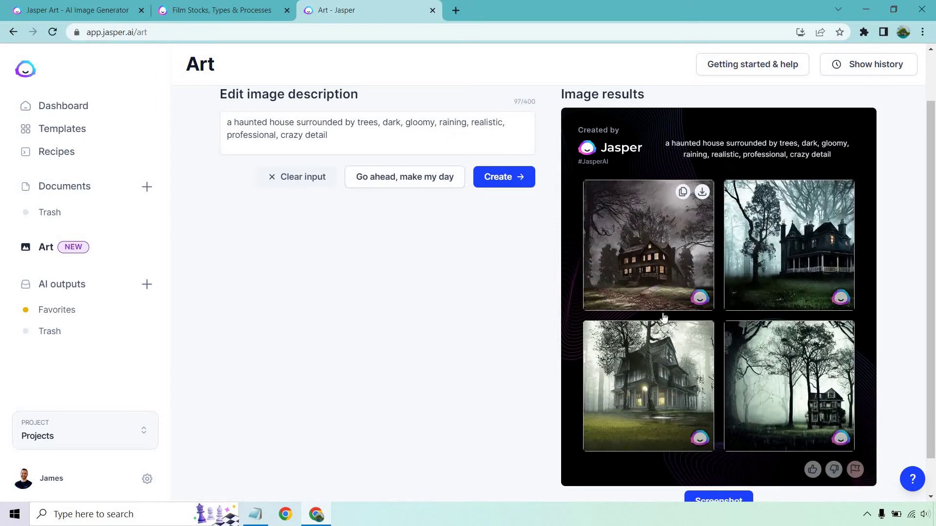
left_click(668, 361)
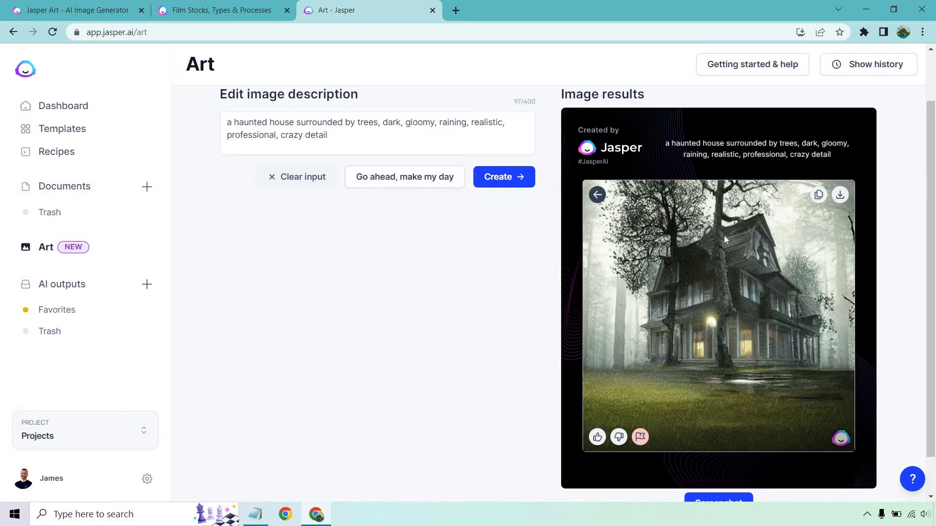
left_click(598, 195)
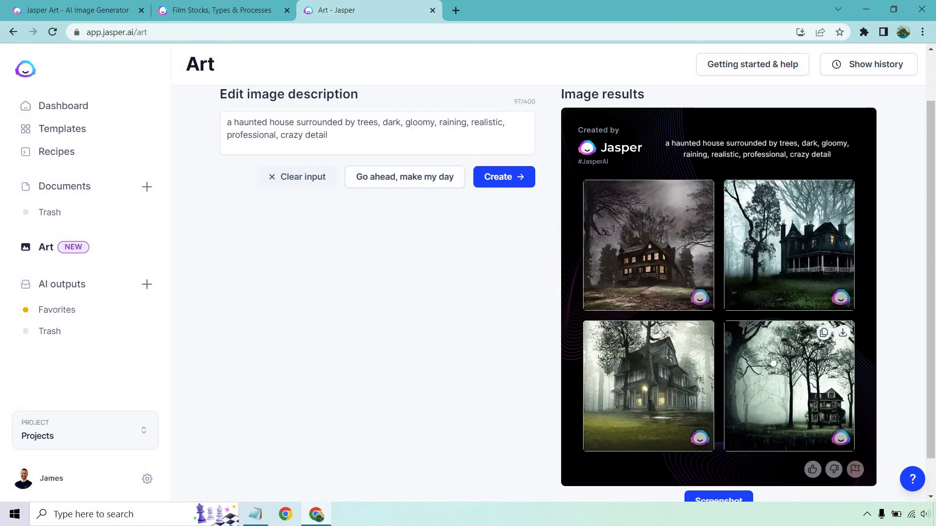
left_click(771, 356)
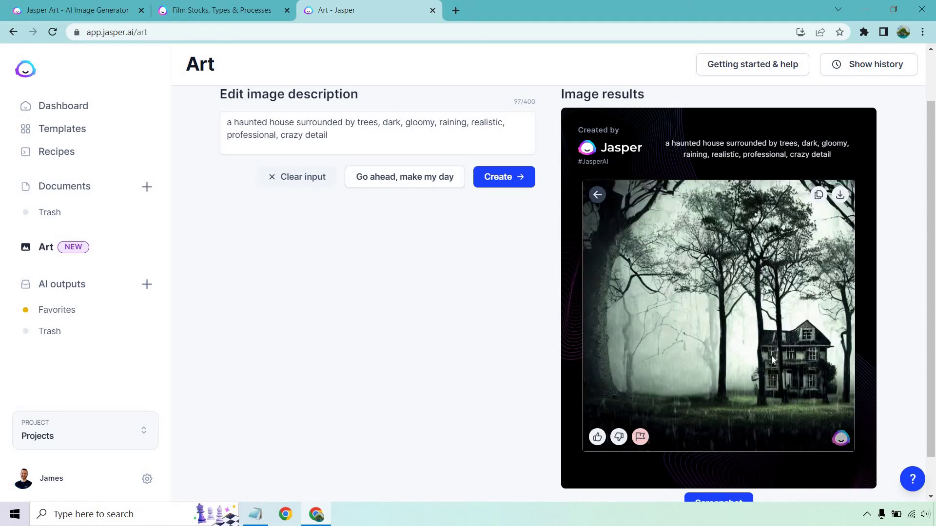
left_click(597, 195)
left_click_drag(328, 136, 440, 123)
- Delete the selected description words and scroll through the Film Stocks examples
key("BackSpace")
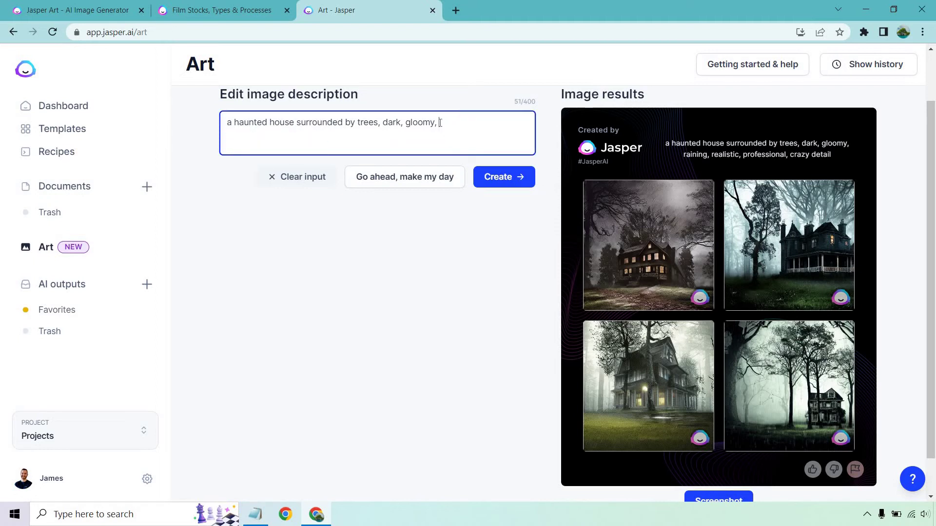
left_click(222, 10)
scroll(855, 222, "down", 10)
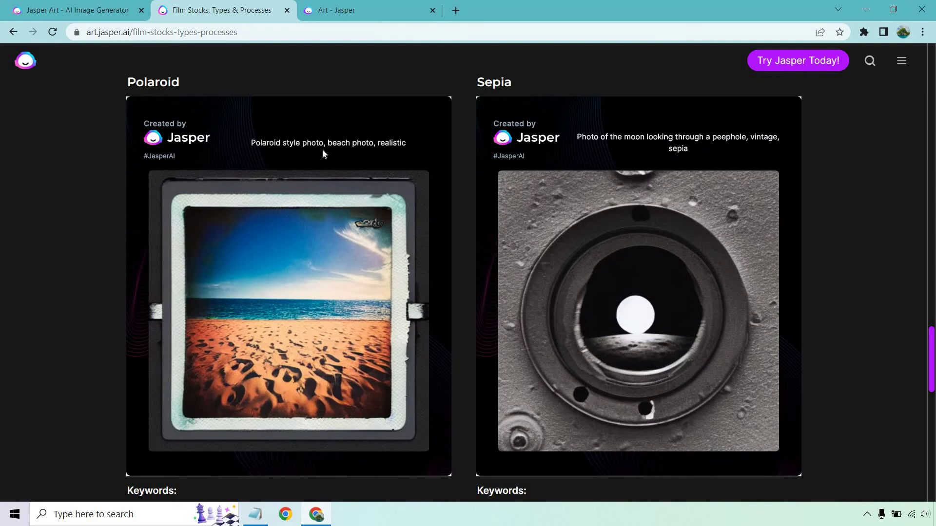
scroll(323, 148, "down", 10)
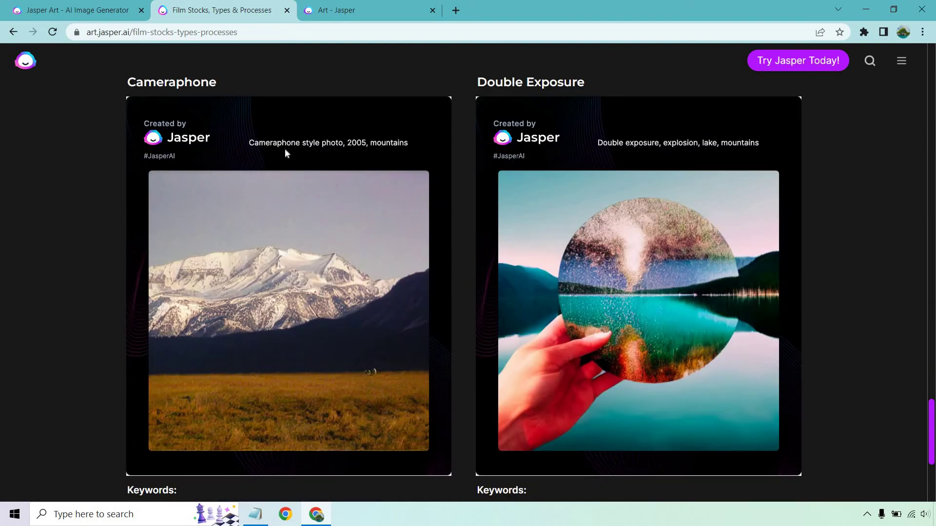
scroll(286, 147, "down", 5)
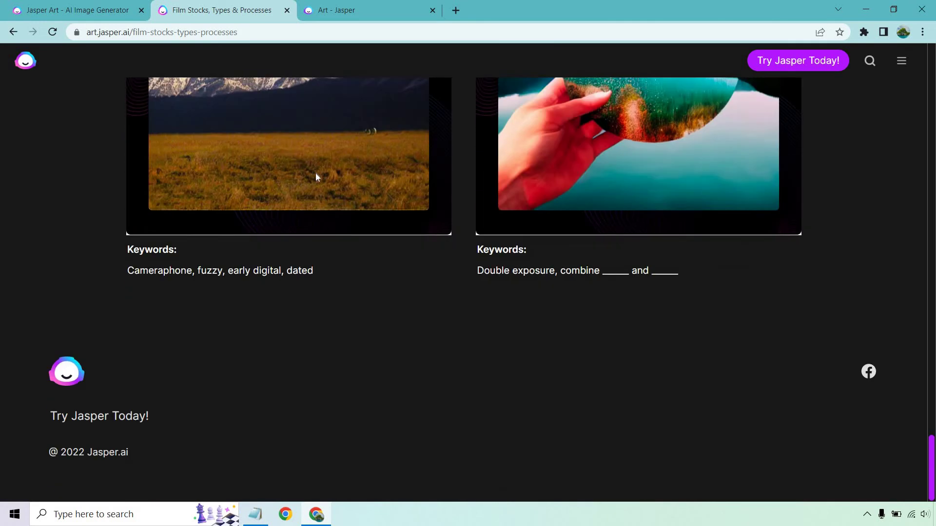
scroll(316, 177, "up", 20)
- Return to the gallery overview and open the Moods & Feelings examples
left_click(13, 32)
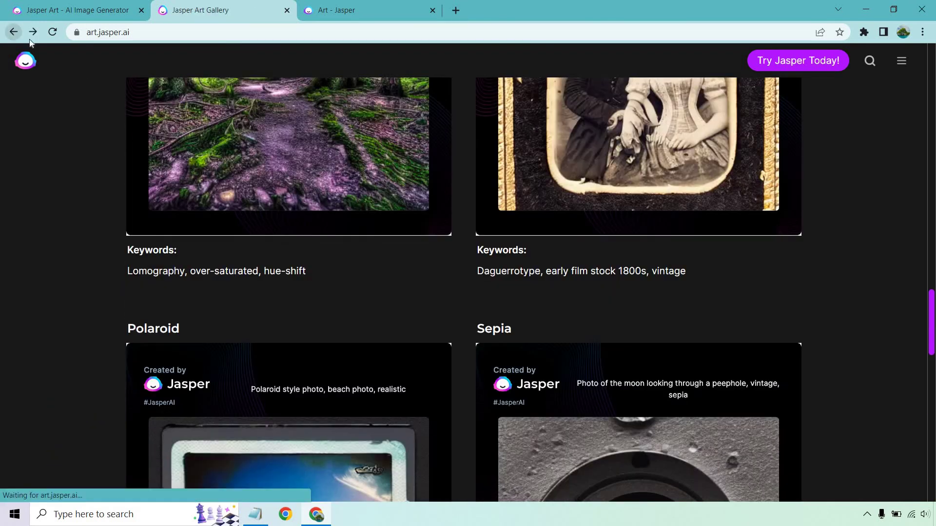
scroll(312, 377, "up", 6)
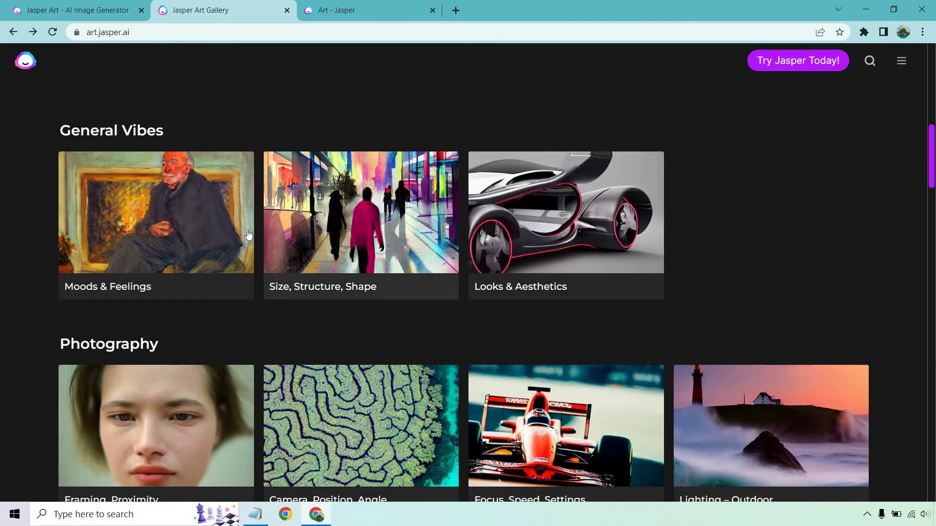
left_click(155, 212)
scroll(795, 222, "down", 6)
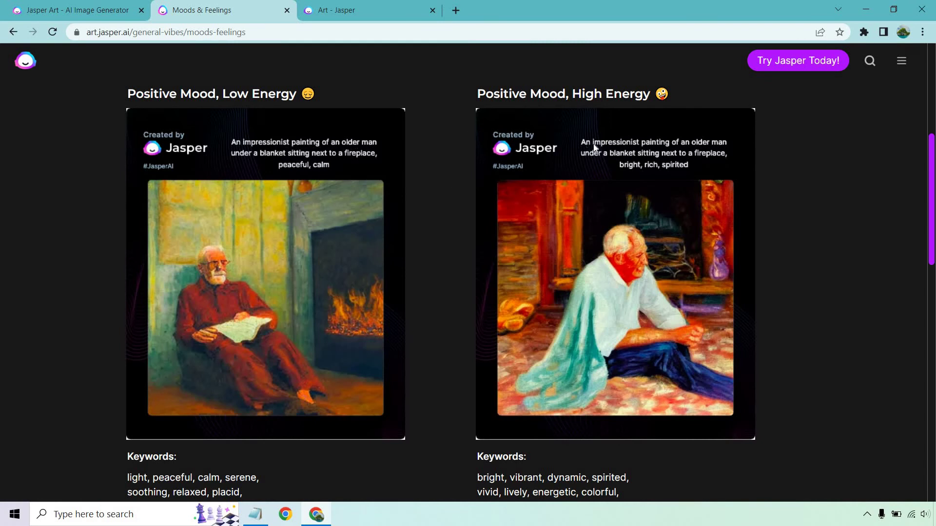
- Append 'an impressionist painting' after 'gloomy,' in the description and generate the images
left_click(390, 5)
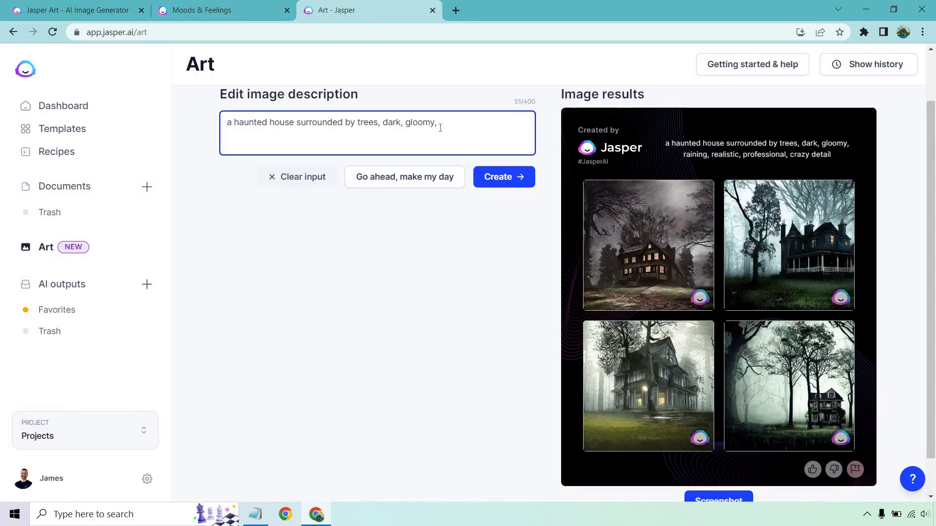
type("an impressionist painting")
left_click(502, 179)
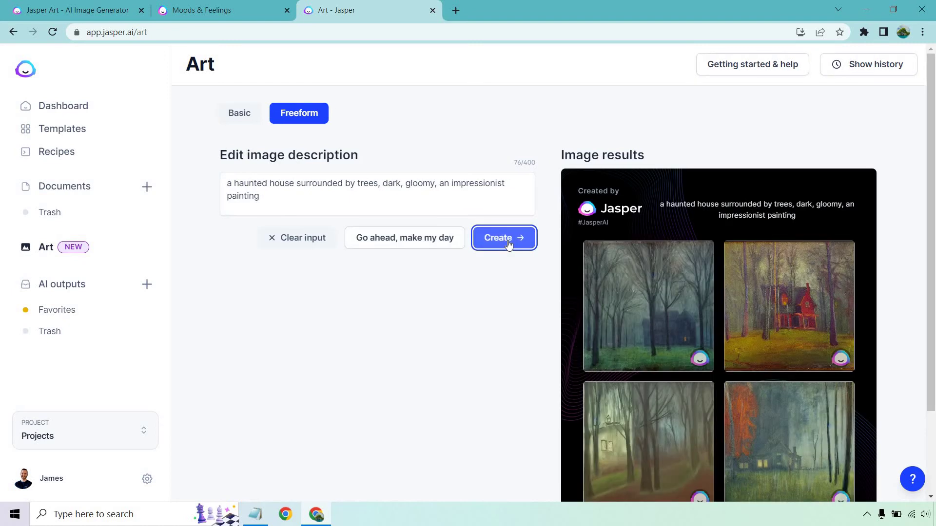
- Enlarge each impressionist painting: red house, dark forest, bottom-left house, and red-tree scene
scroll(920, 245, "down", 1)
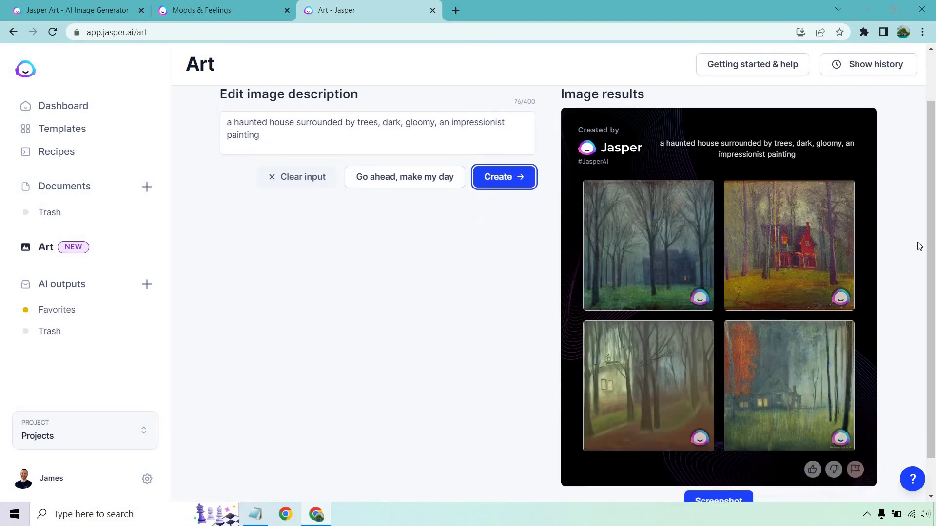
left_click(806, 243)
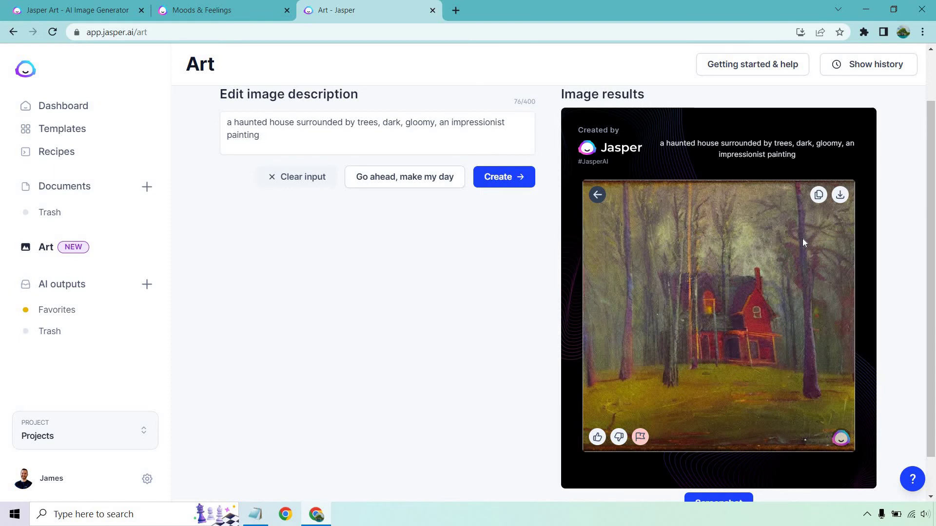
left_click(598, 196)
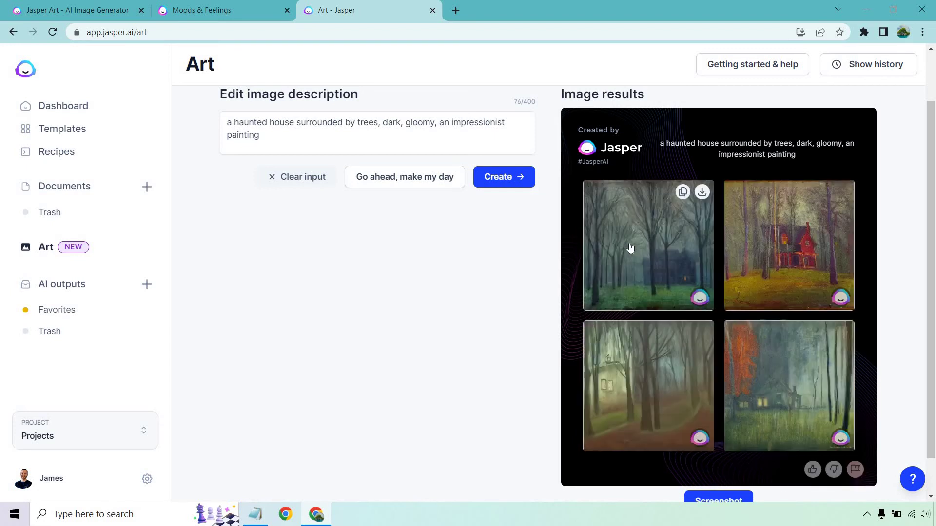
left_click(628, 246)
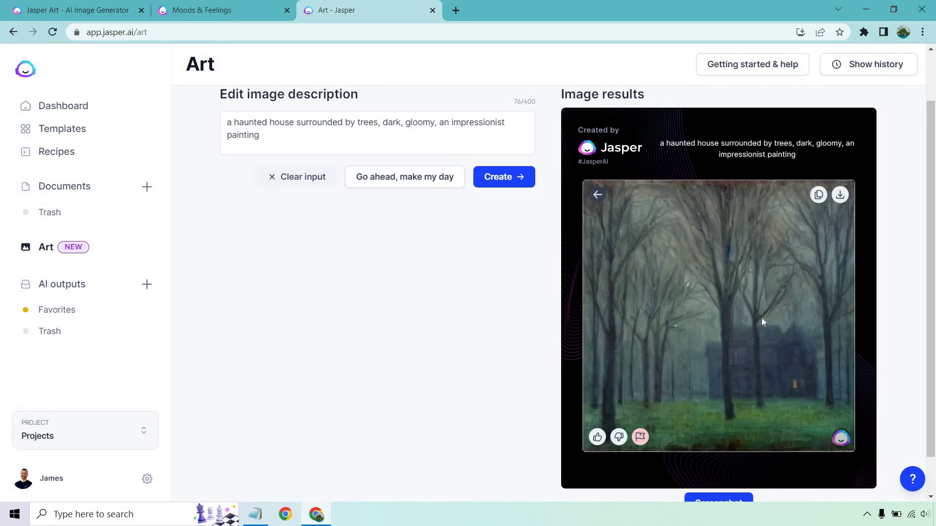
left_click(597, 195)
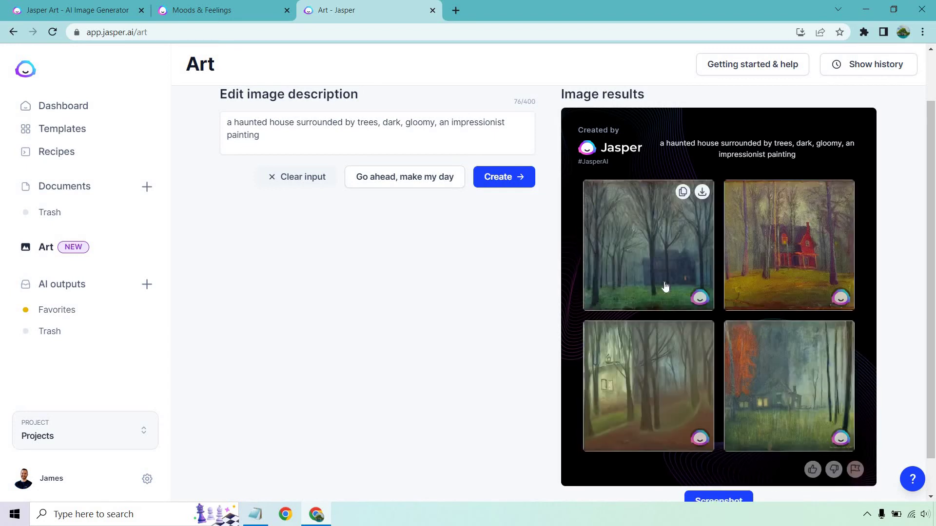
left_click(660, 373)
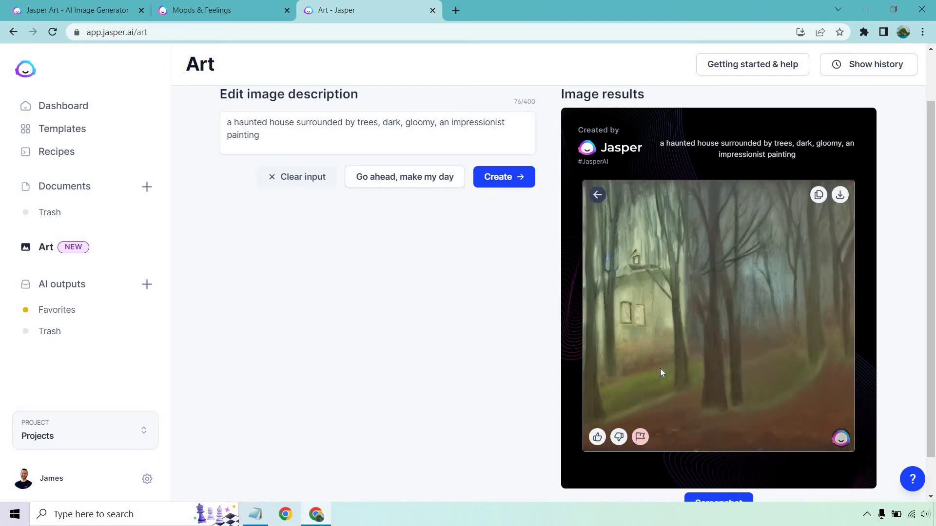
left_click(598, 194)
left_click(799, 389)
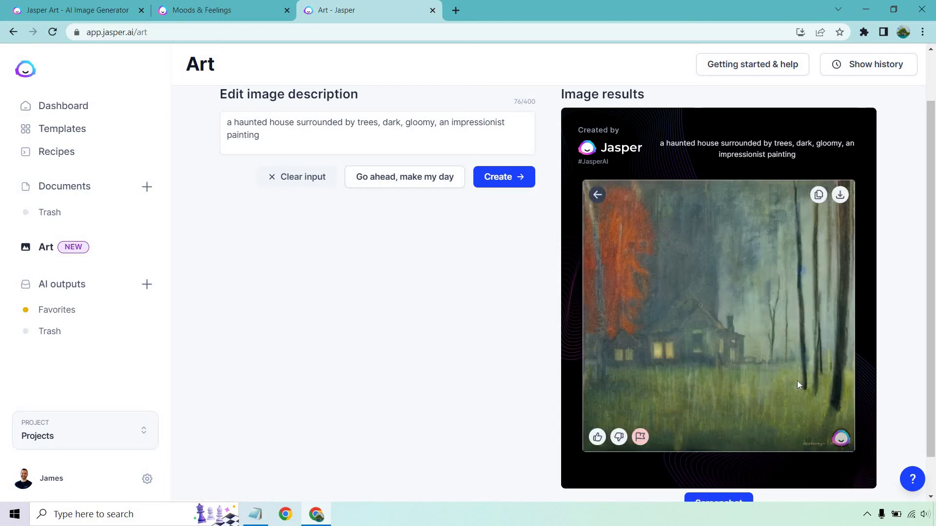
left_click(598, 195)
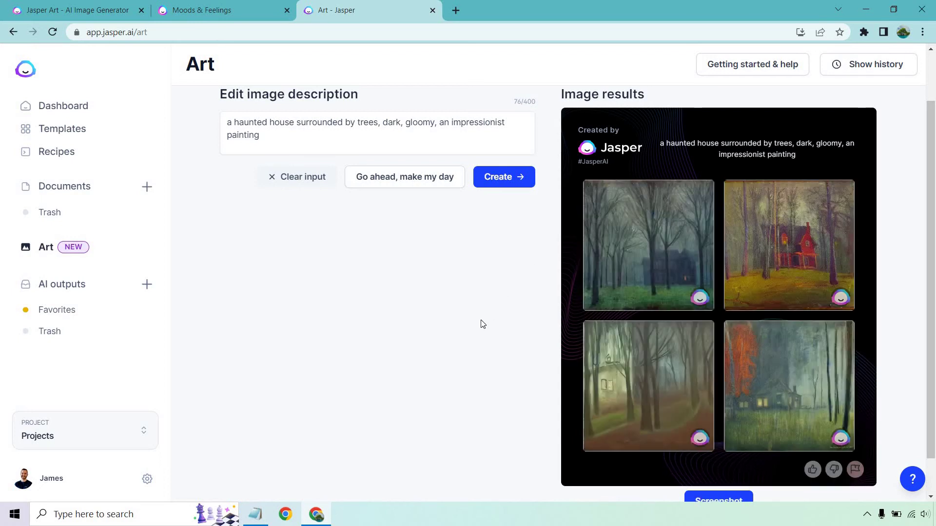
scroll(456, 363, "up", 2)
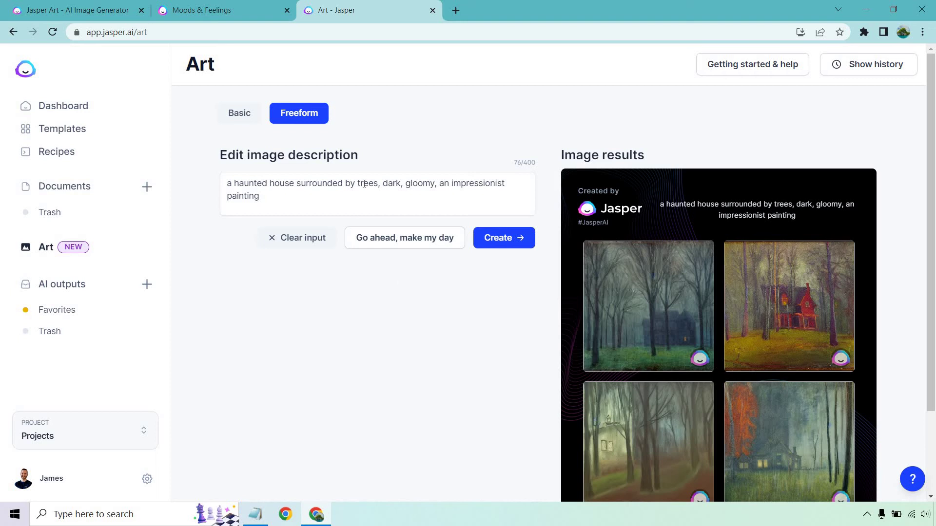
- Trim the description to 'a haunted house surrounded by trees'
left_click_drag(378, 183, 444, 254)
key("BackSpace")
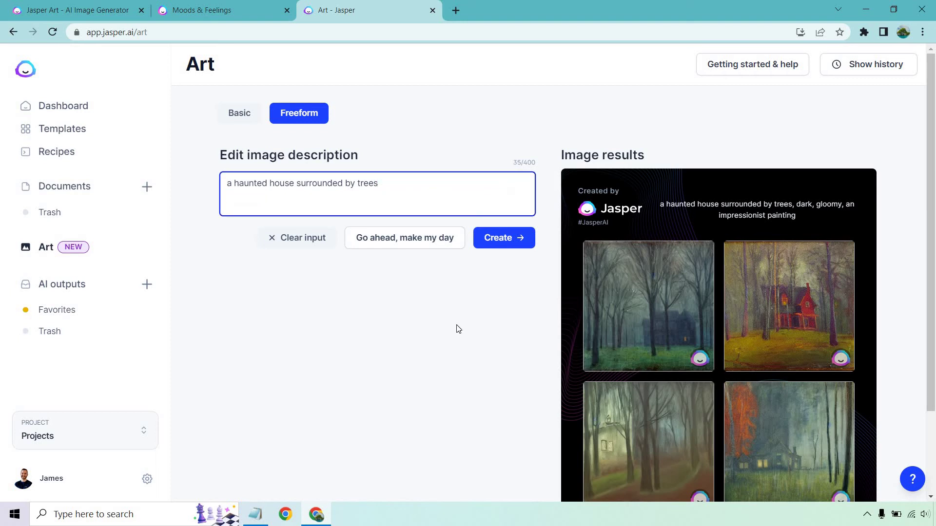
left_click(459, 329)
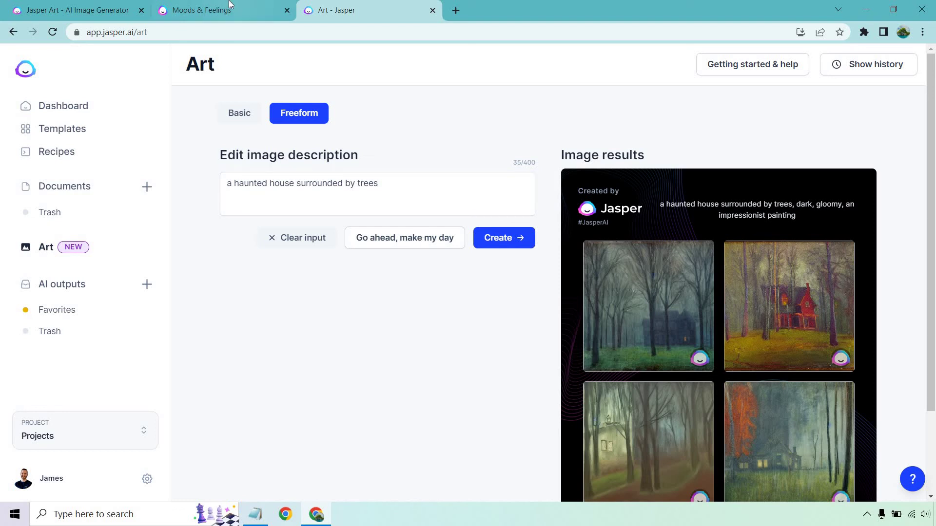
- Go from the Moods & Feelings examples back to the gallery and scroll through its categories
left_click(202, 10)
scroll(803, 204, "up", 3)
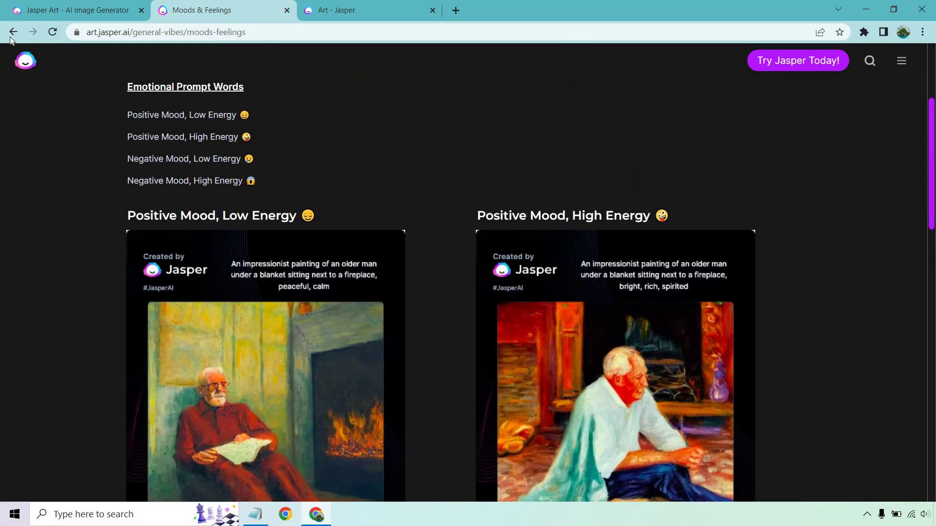
left_click(13, 32)
scroll(872, 170, "down", 3)
scroll(787, 164, "up", 2)
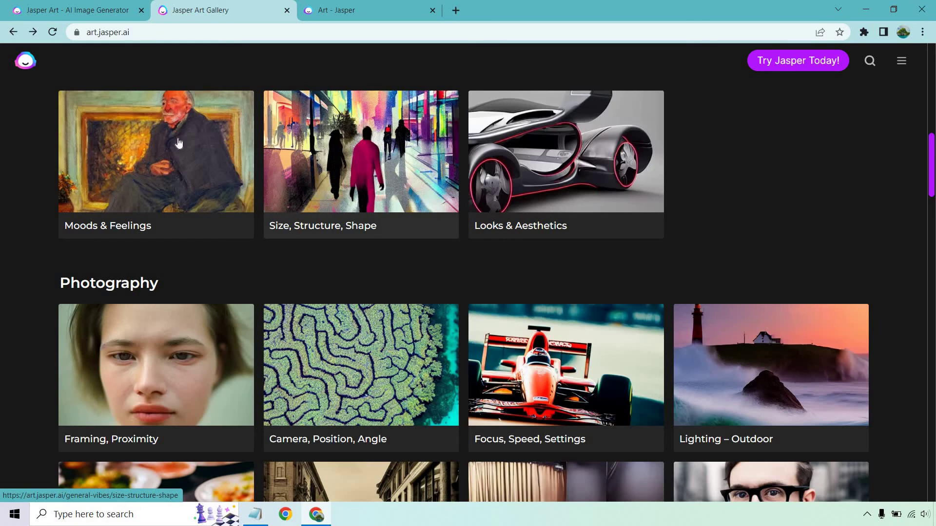
scroll(171, 141, "down", 5)
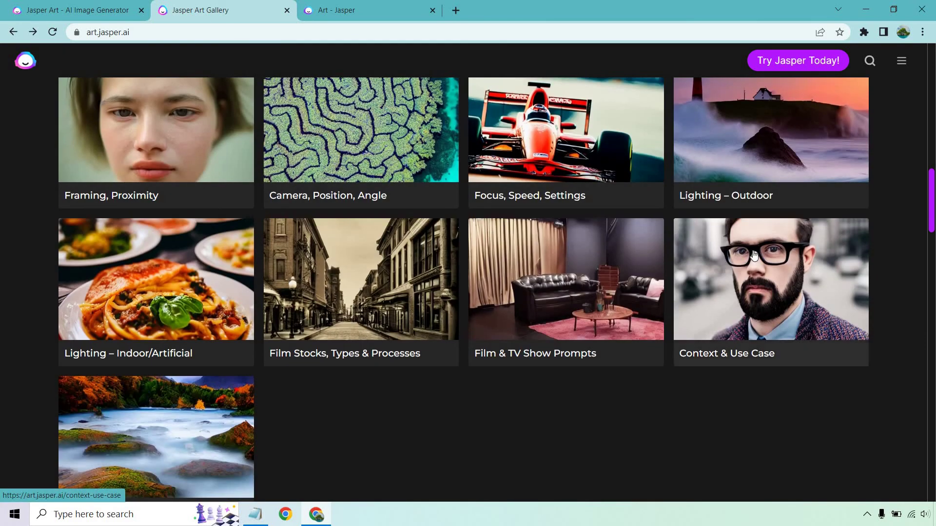
scroll(387, 303, "down", 2)
scroll(386, 303, "down", 7)
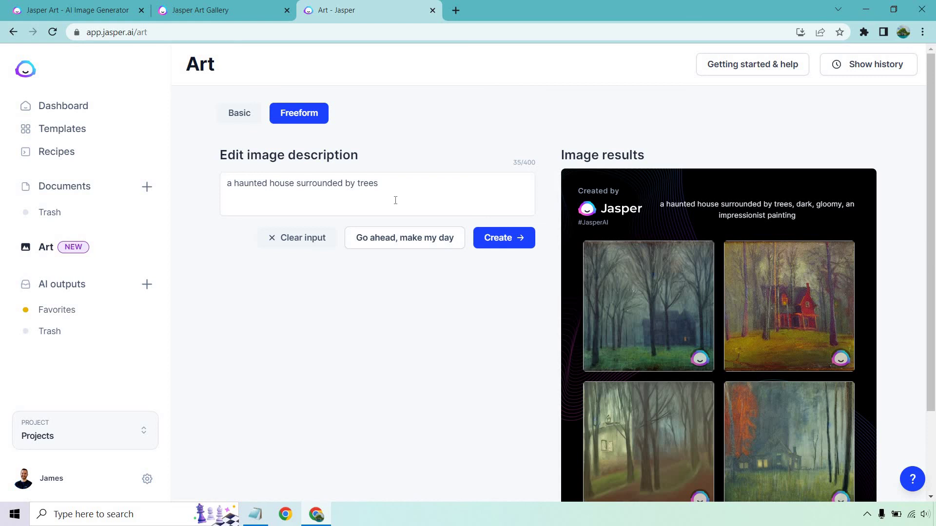
- Scroll the Notepad keyword notes and highlight Realistic and Full Face Portait under Keywords
left_click(255, 513)
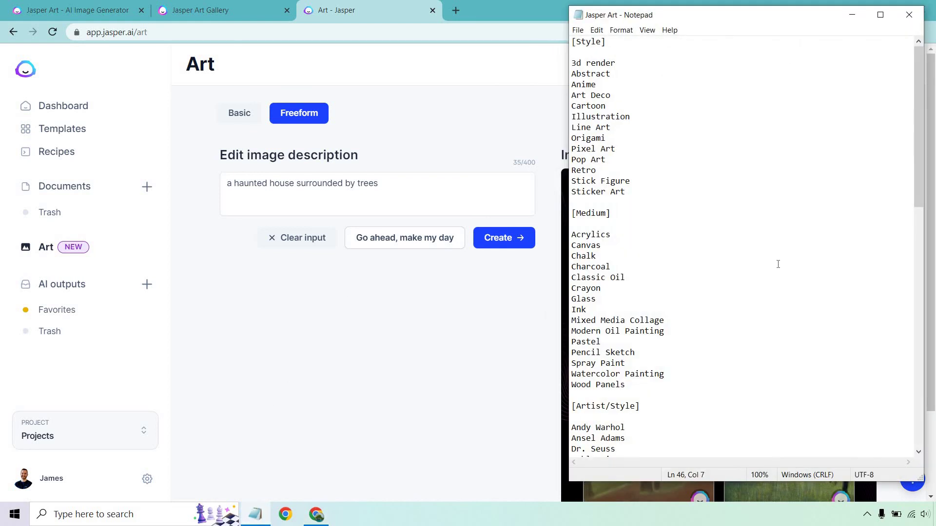
scroll(778, 264, "down", 19)
scroll(772, 255, "up", 12)
scroll(772, 255, "up", 7)
scroll(771, 255, "down", 19)
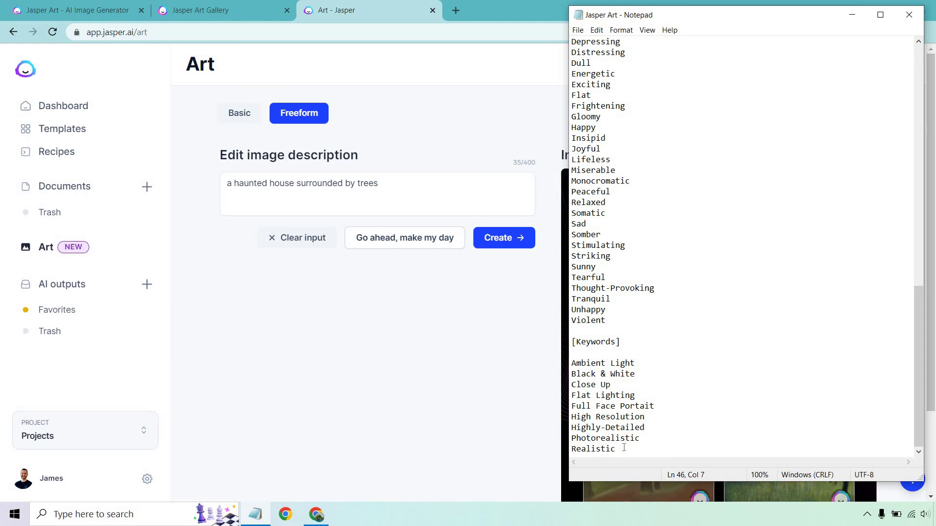
left_click_drag(618, 449, 560, 449)
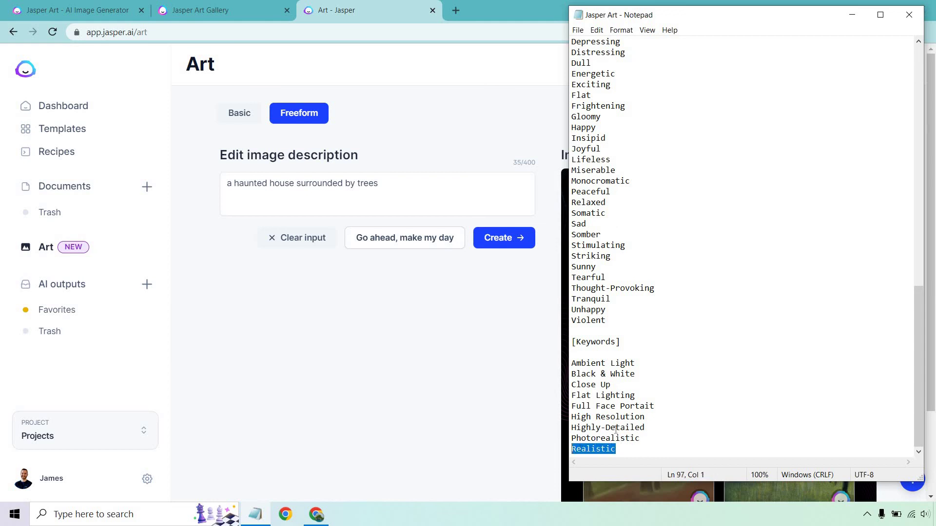
left_click_drag(655, 407, 567, 407)
left_click(616, 395)
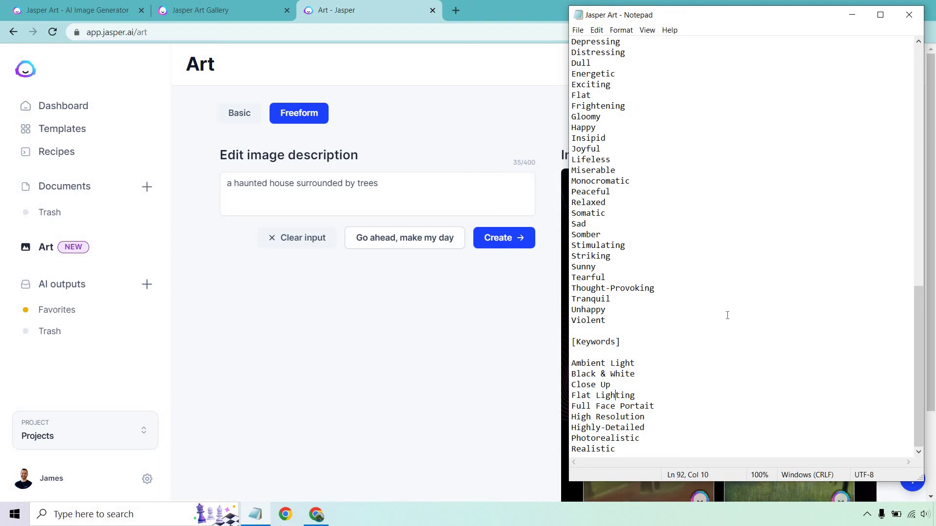
scroll(715, 312, "up", 20)
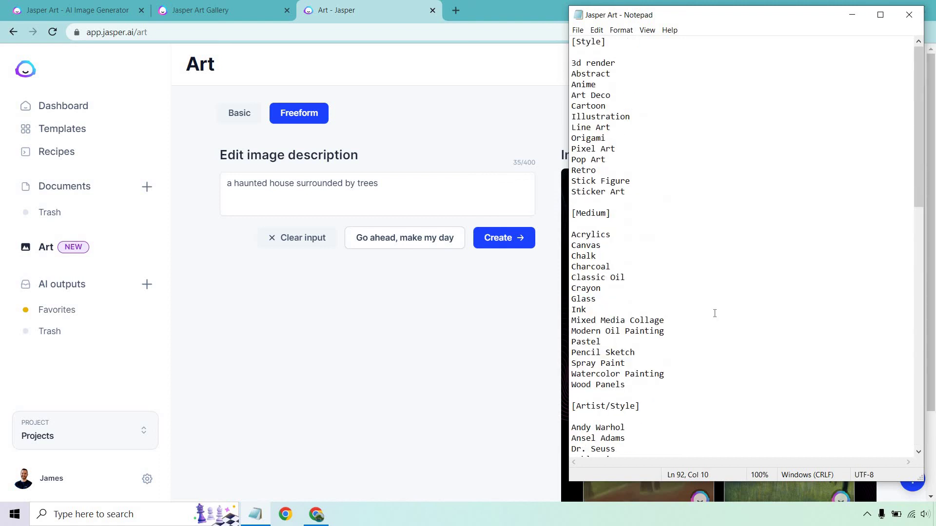
- Switch the generator to Basic mode and check the Keywords choices, leaving Style, Medium, Artist/Style, Mood and Keywords at None
left_click(238, 119)
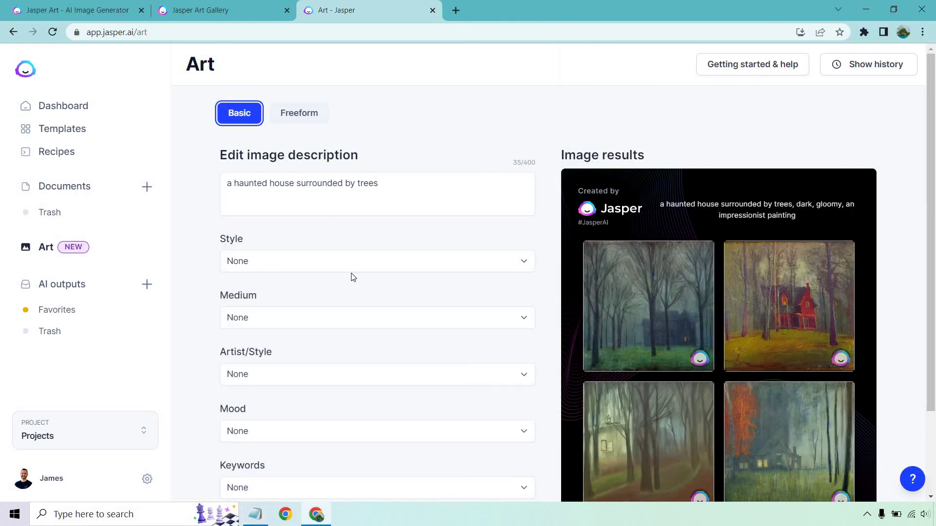
scroll(321, 376, "down", 2)
left_click(279, 384)
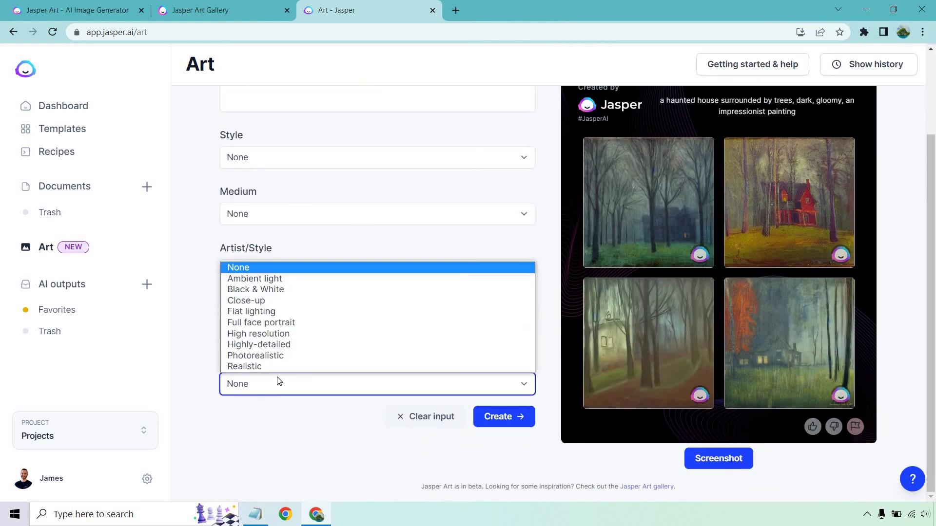
left_click(279, 458)
scroll(296, 384, "up", 2)
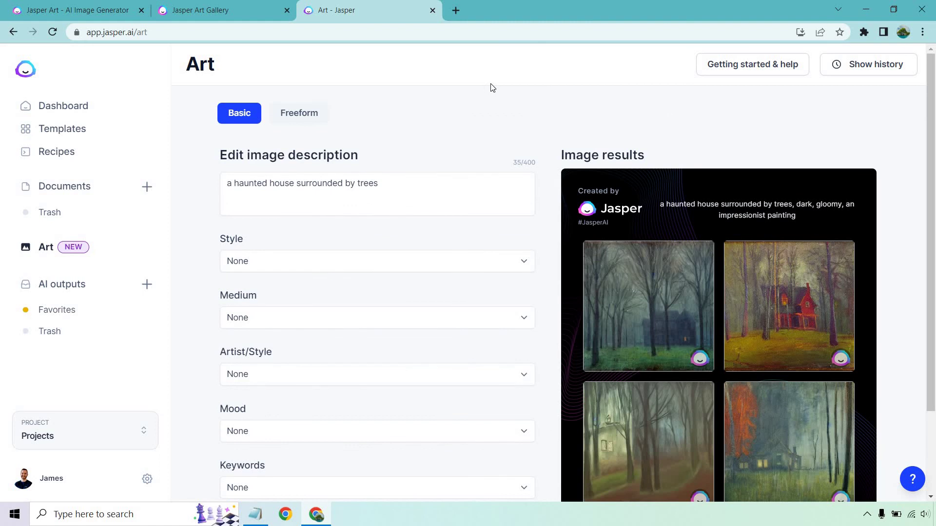